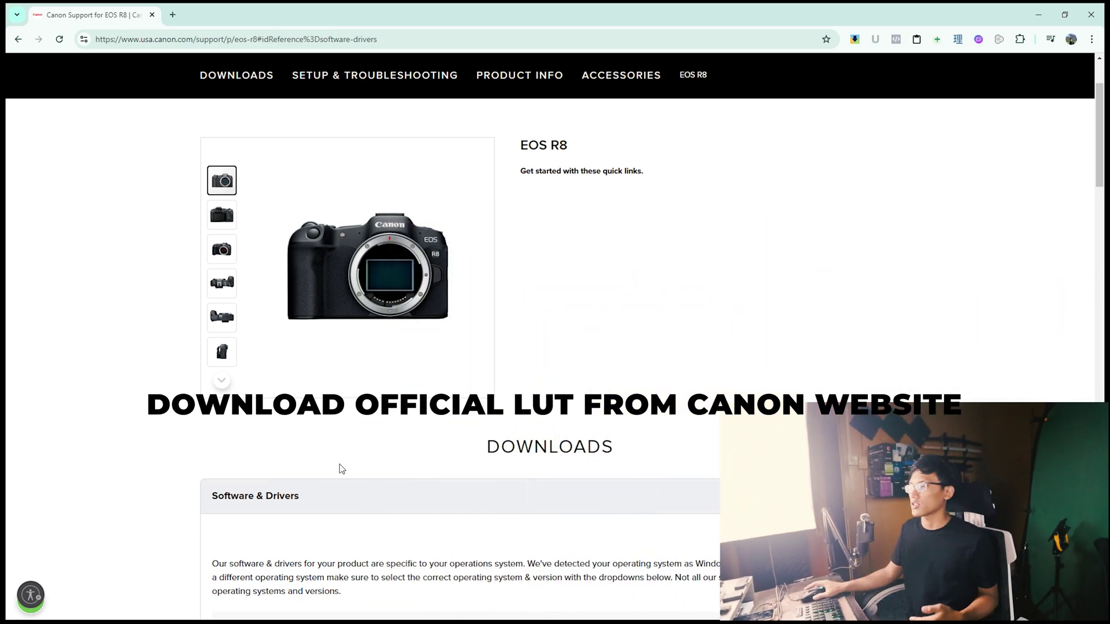
Expand the EOS R8 Software & Drivers section to list the Windows downloads, including EOS Utility 3.18.11
{"action": "scroll", "coordinate": [339, 464], "scroll_direction": "down", "scroll_amount": 5}
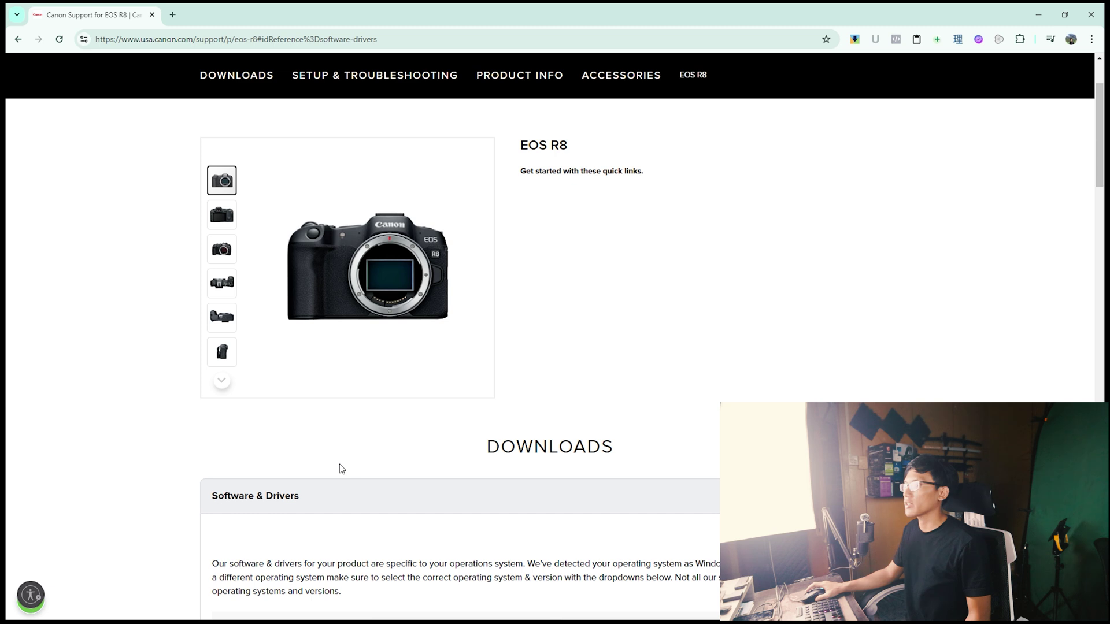
{"action": "scroll", "coordinate": [338, 464], "scroll_direction": "down", "scroll_amount": 1}
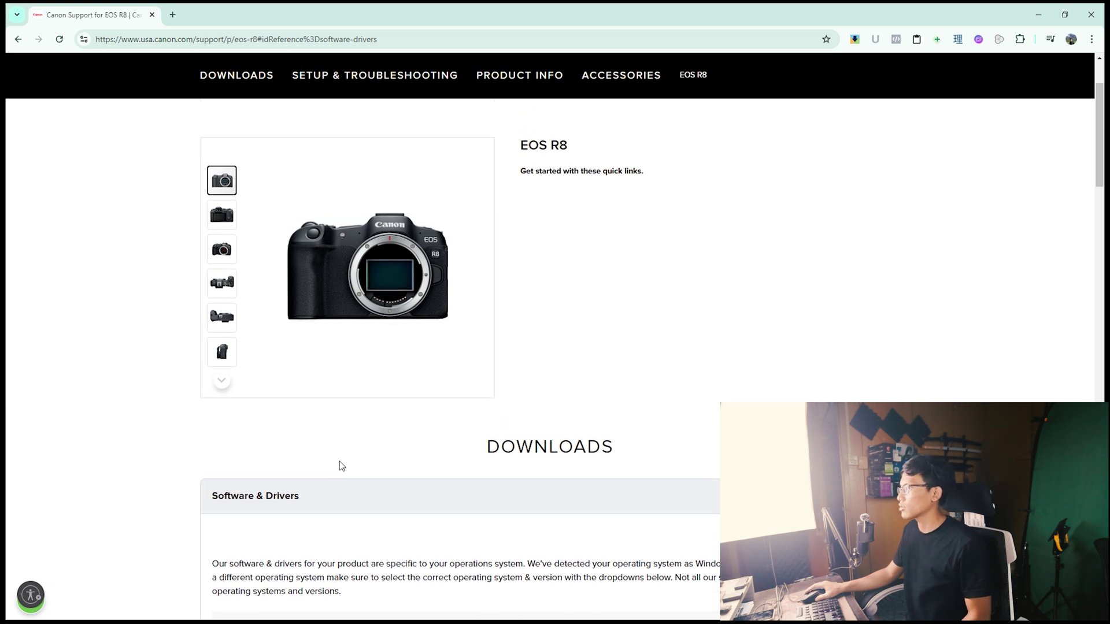
{"action": "scroll", "coordinate": [340, 466], "scroll_direction": "down", "scroll_amount": 1}
{"action": "scroll", "coordinate": [337, 457], "scroll_direction": "up", "scroll_amount": 2}
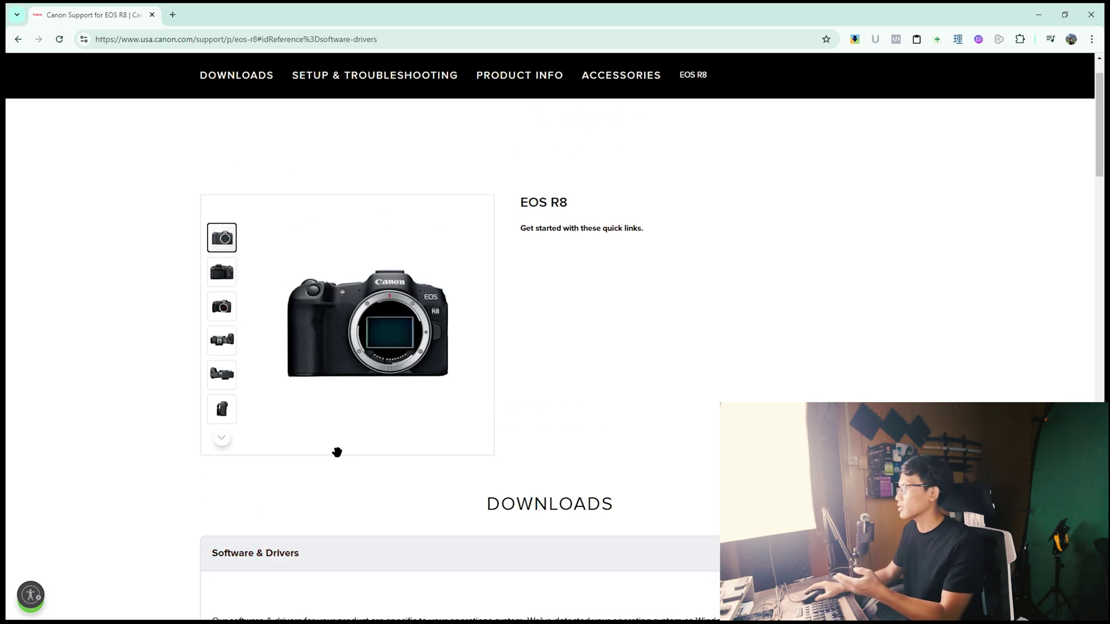
{"action": "scroll", "coordinate": [337, 452], "scroll_direction": "down", "scroll_amount": 2}
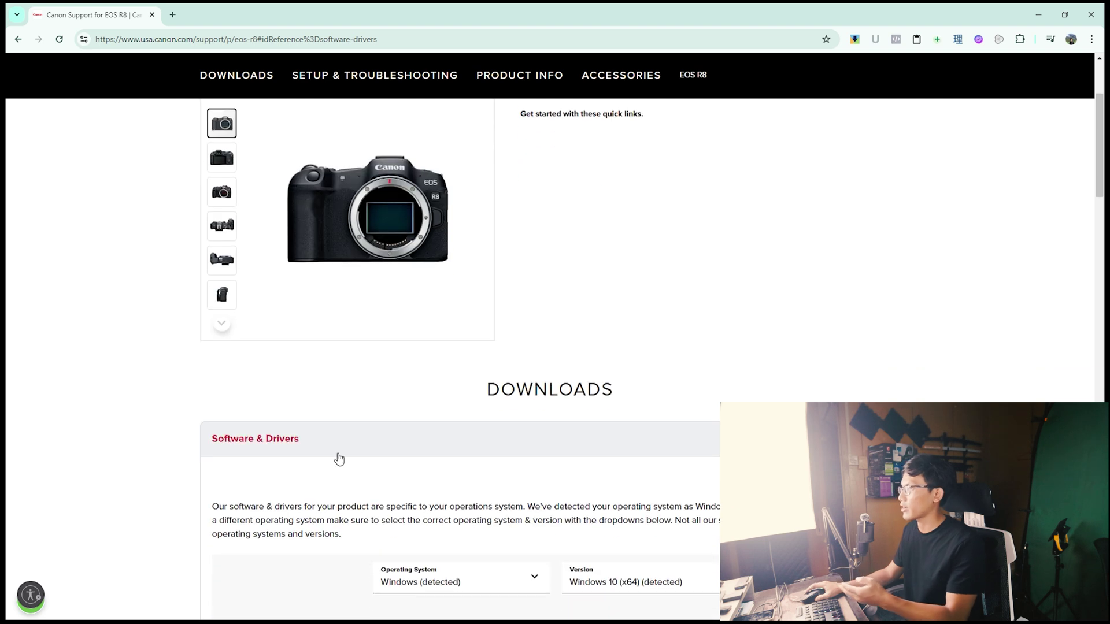
{"action": "scroll", "coordinate": [339, 458], "scroll_direction": "down", "scroll_amount": 2}
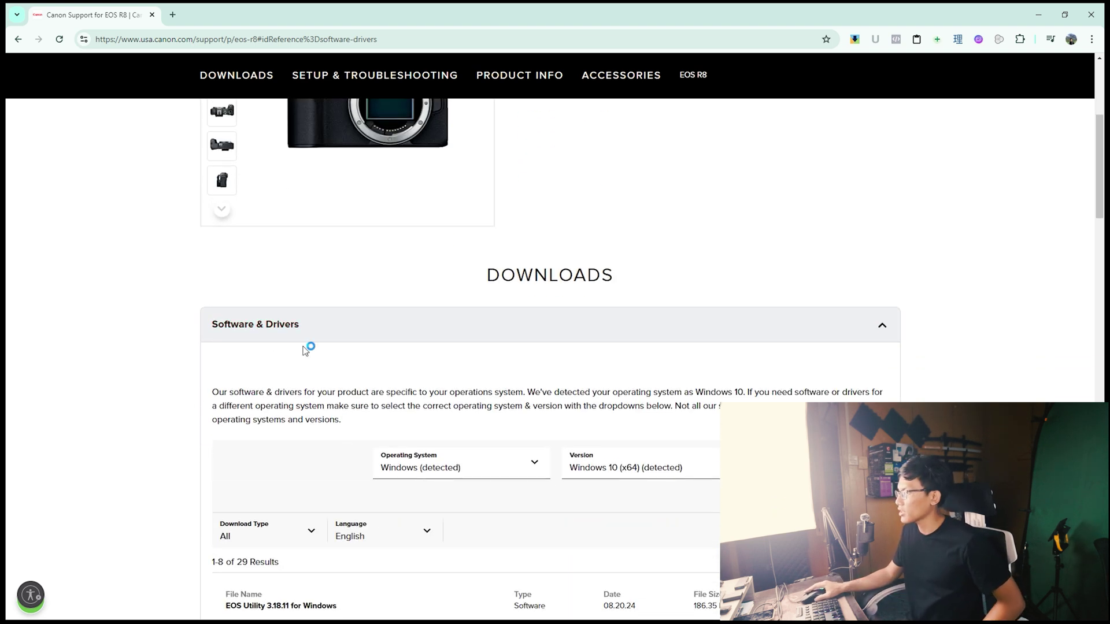
{"action": "left_click", "coordinate": [347, 336]}
{"action": "left_click", "coordinate": [350, 335]}
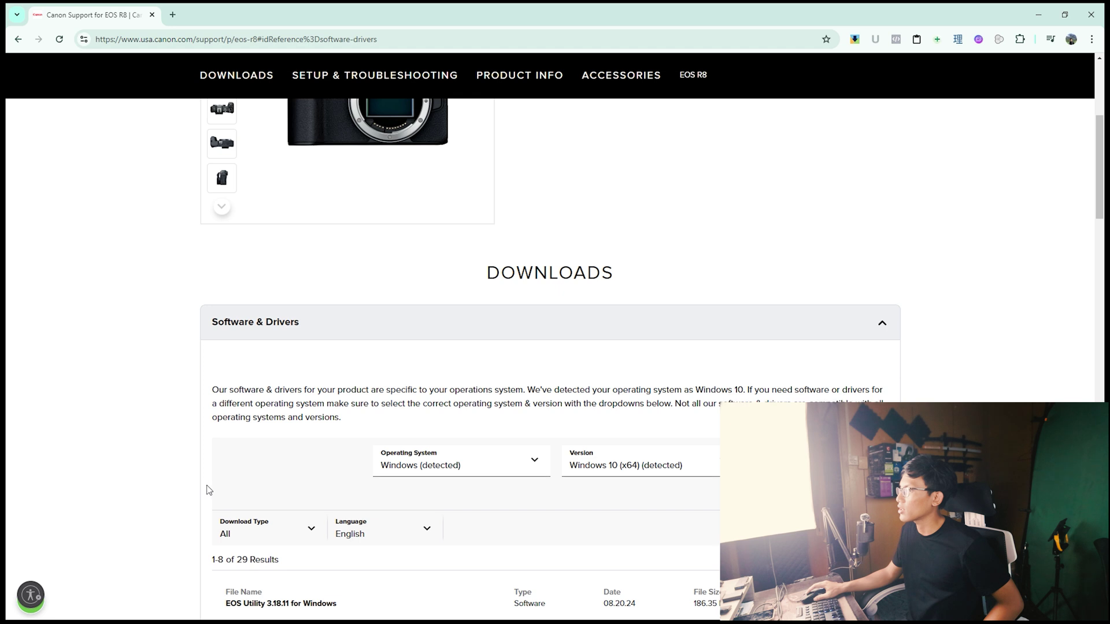
{"action": "scroll", "coordinate": [208, 486], "scroll_direction": "down", "scroll_amount": 4}
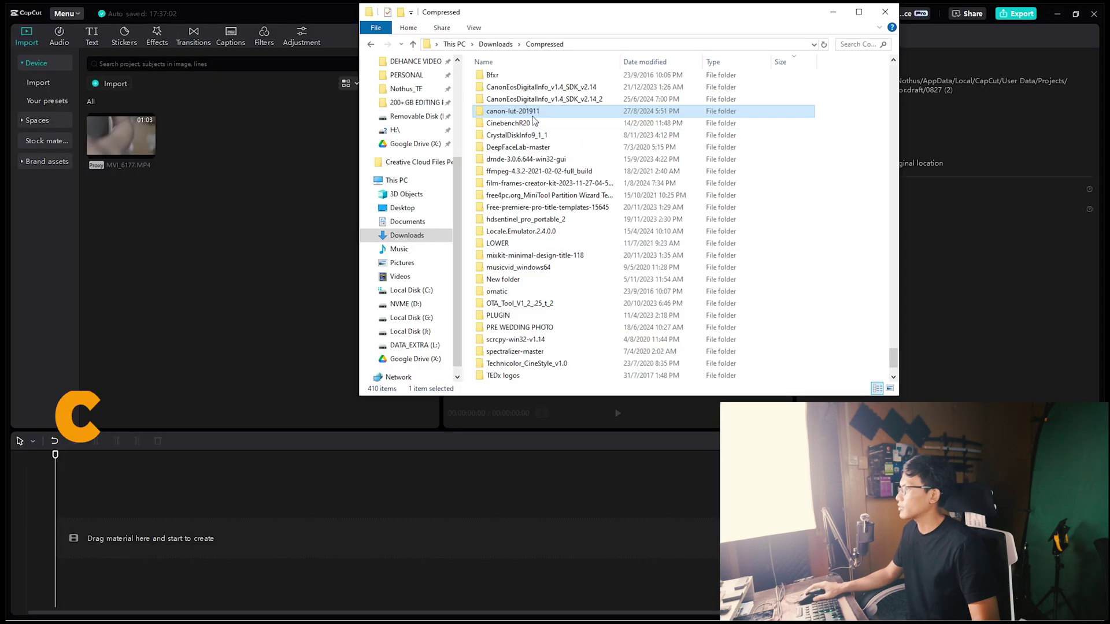
Open the canon-lut-201911 folder and its inner folder, closing the download manager window
{"action": "double_click", "coordinate": [531, 112]}
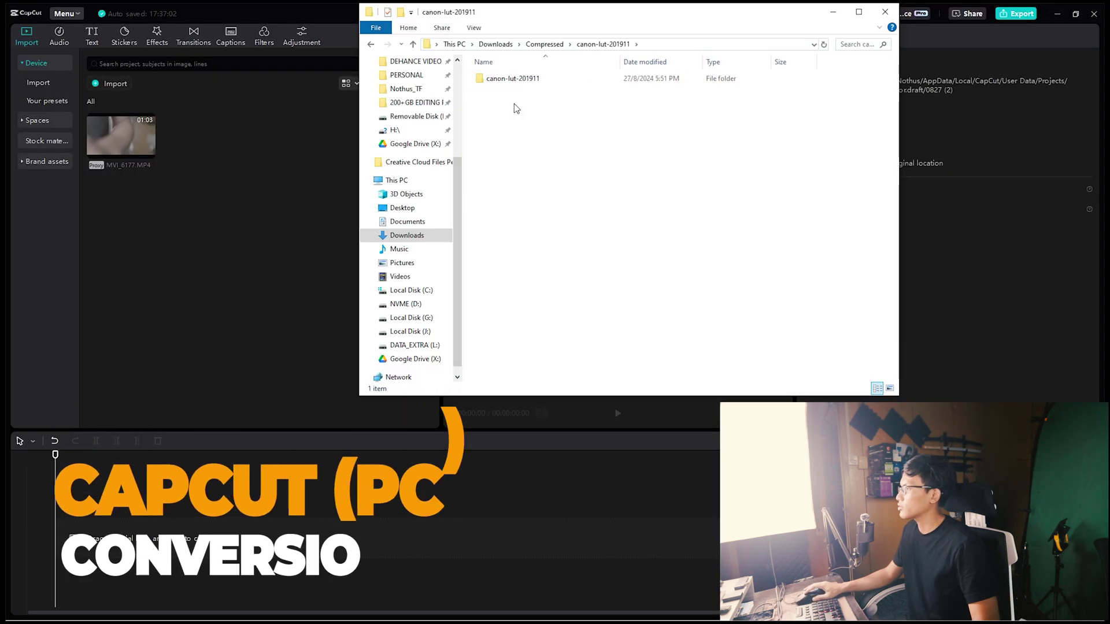
{"action": "left_click_drag", "start_coordinate": [555, 12], "coordinate": [462, 112]}
{"action": "left_click", "coordinate": [884, 97]}
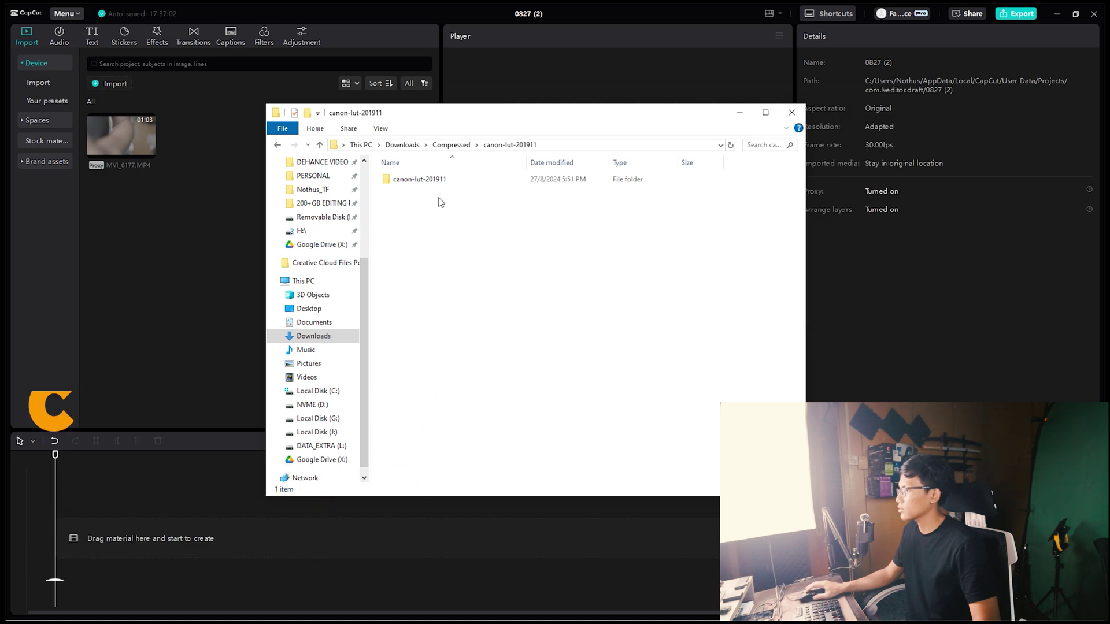
{"action": "double_click", "coordinate": [444, 180]}
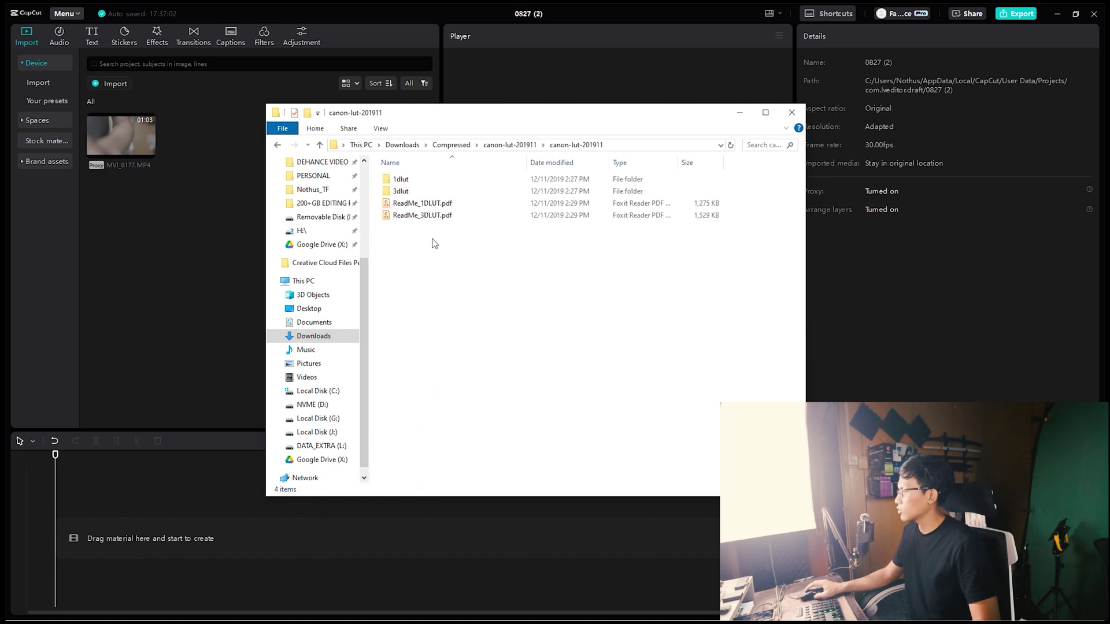
Open the 3dlut folder, then its 65grid-3dlut subfolder
{"action": "left_click", "coordinate": [416, 183]}
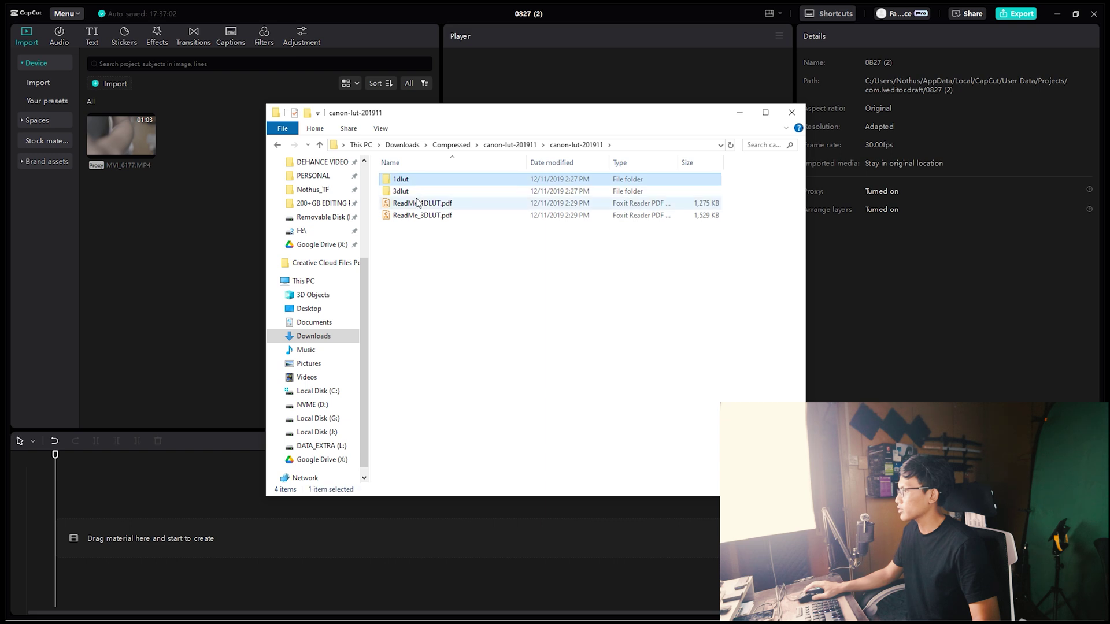
{"action": "left_click", "coordinate": [416, 193]}
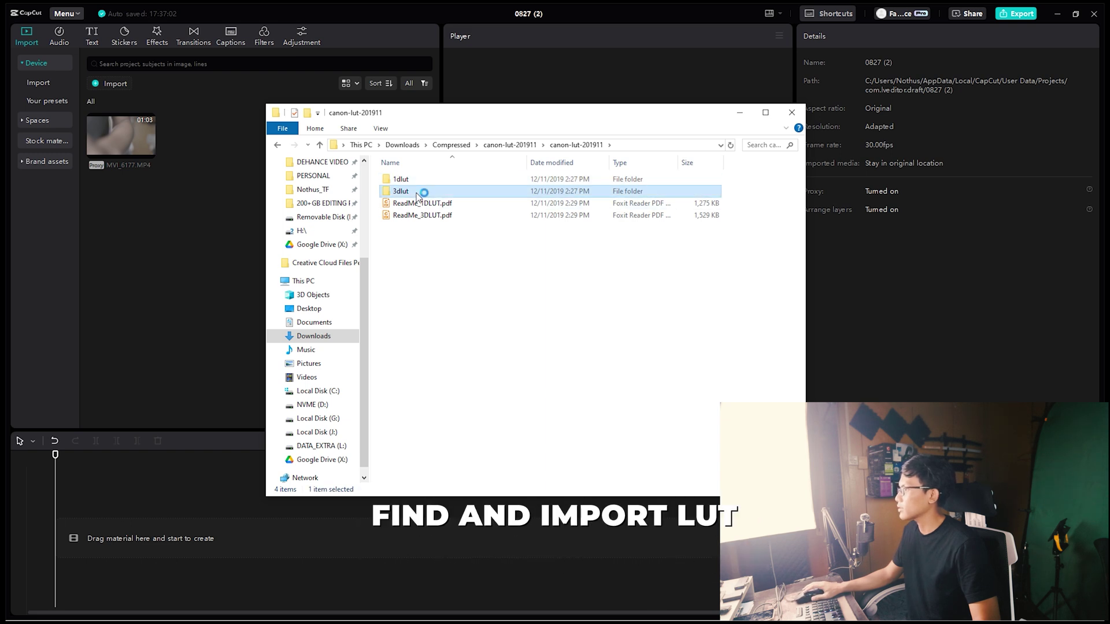
{"action": "left_click", "coordinate": [415, 183]}
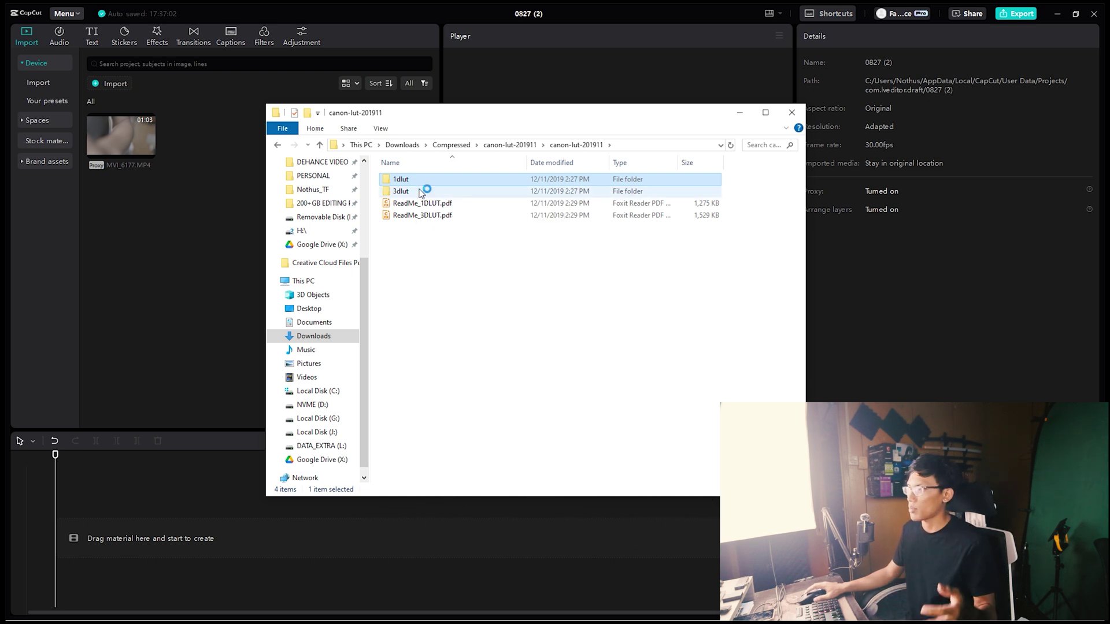
{"action": "left_click", "coordinate": [421, 193]}
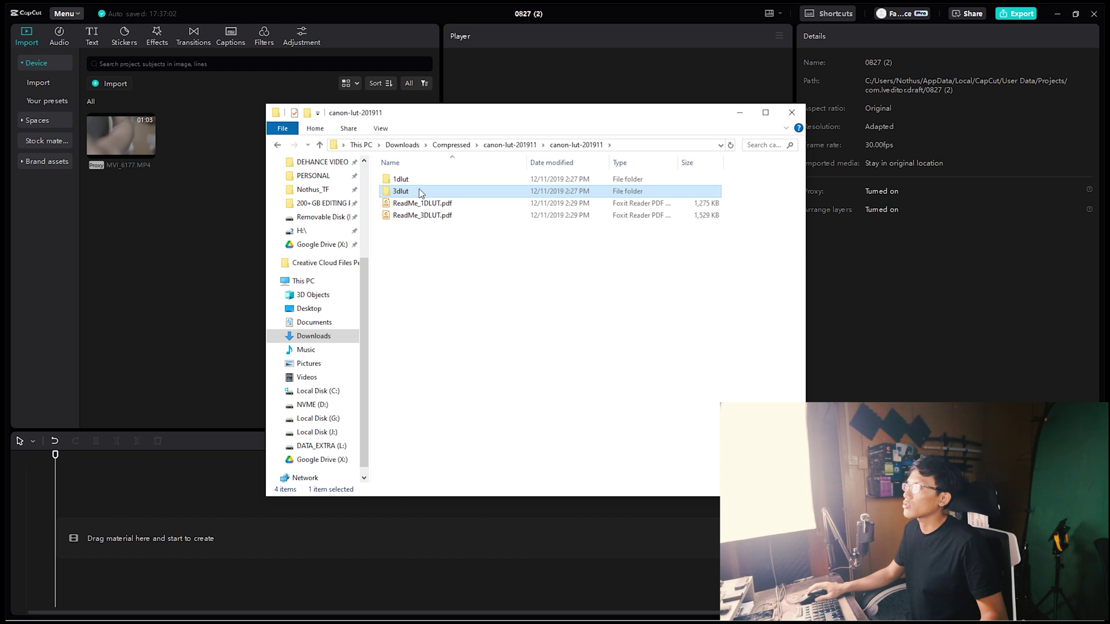
{"action": "double_click", "coordinate": [421, 194]}
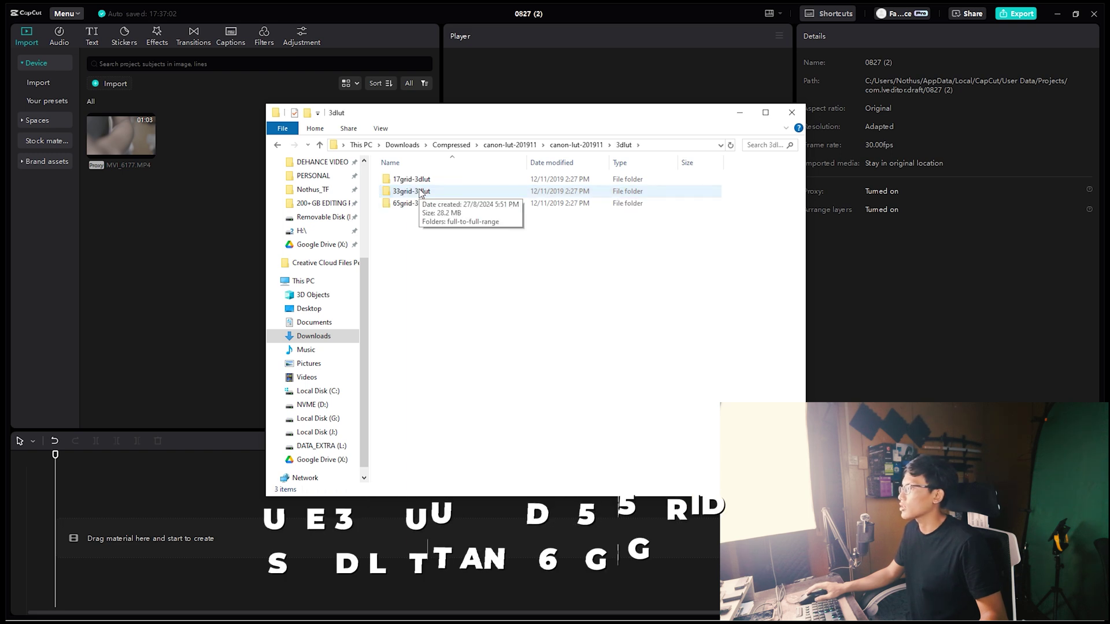
{"action": "left_click", "coordinate": [417, 206]}
{"action": "left_click", "coordinate": [418, 226]}
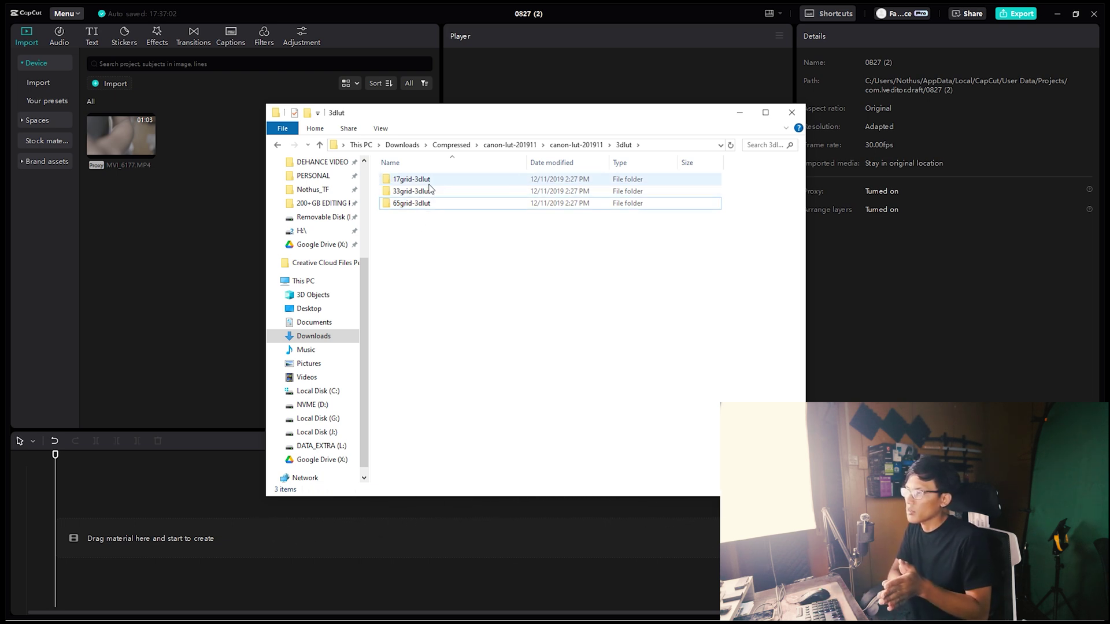
{"action": "left_click", "coordinate": [431, 182]}
{"action": "left_click", "coordinate": [413, 205]}
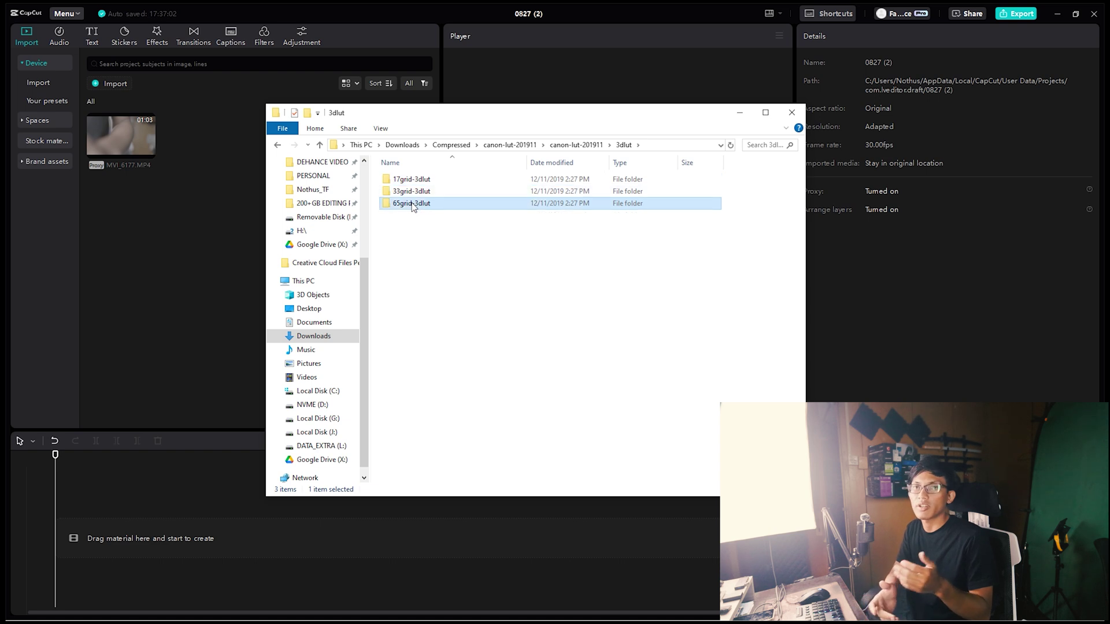
{"action": "double_click", "coordinate": [408, 207]}
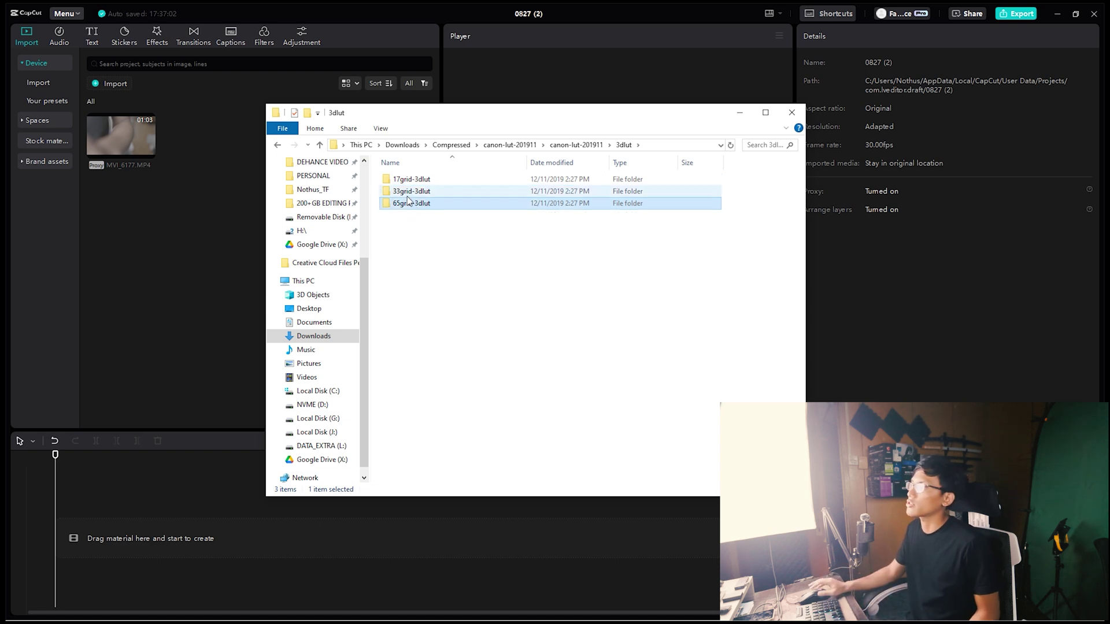
Open the full-to-full-range folder and step through its CUBE LUT files
{"action": "key", "text": "Down"}
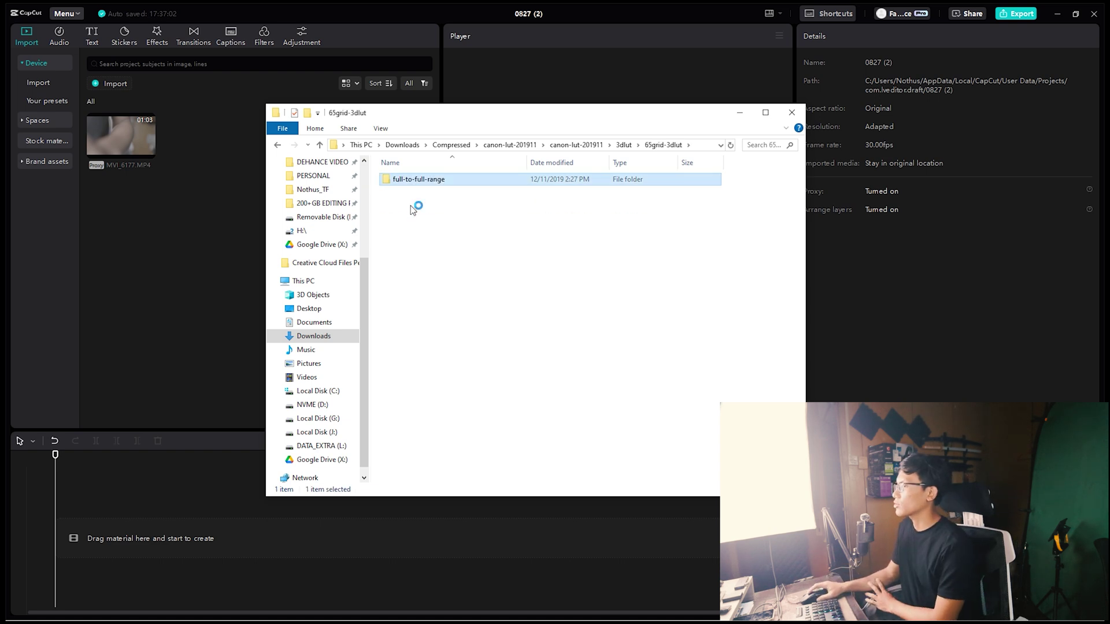
{"action": "key", "text": "Return"}
{"action": "key", "text": "Down"}
{"action": "key", "text": "Down"}
{"action": "key", "text": "Down"}
{"action": "key", "text": "Down"}
{"action": "key", "text": "Down"}
{"action": "key", "text": "Down"}
{"action": "key", "text": "Down"}
{"action": "key", "text": "Down"}
{"action": "key", "text": "Down"}
{"action": "key", "text": "Down"}
{"action": "key", "text": "Down"}
{"action": "key", "text": "Down"}
{"action": "key", "text": "Down"}
{"action": "key", "text": "Down"}
{"action": "key", "text": "Down"}
{"action": "key", "text": "Down"}
{"action": "key", "text": "Down"}
{"action": "key", "text": "Down"}
{"action": "key", "text": "Down"}
{"action": "key", "text": "Down"}
{"action": "key", "text": "Down"}
{"action": "key", "text": "Down"}
{"action": "key", "text": "Down"}
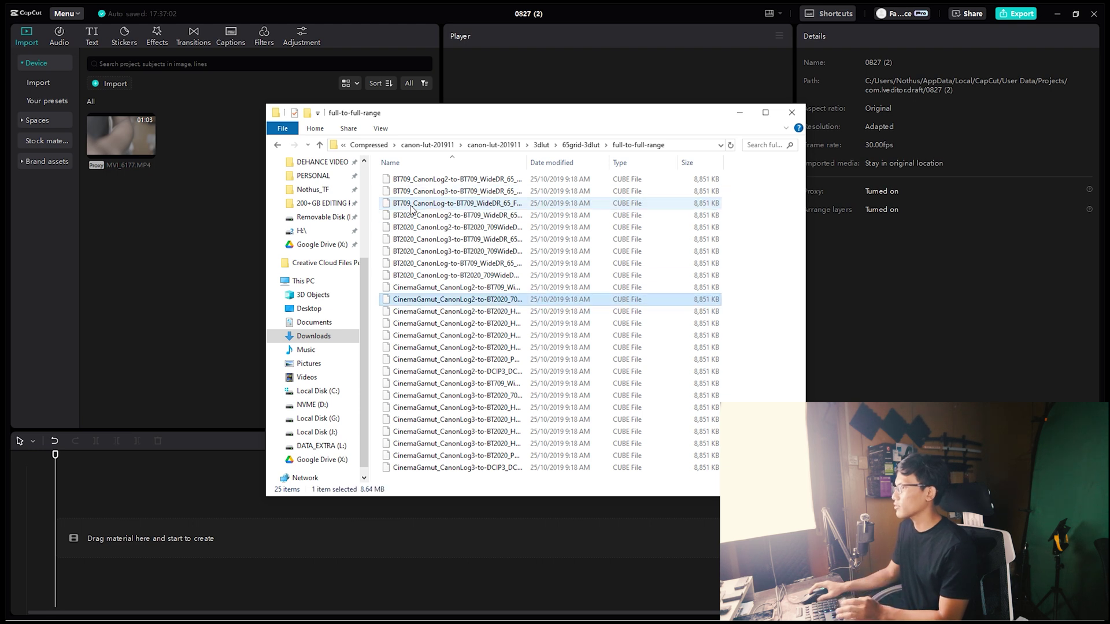
{"action": "key", "text": "Up"}
{"action": "key", "text": "Up"}
{"action": "key", "text": "Up"}
{"action": "key", "text": "Up"}
{"action": "key", "text": "Up"}
{"action": "key", "text": "Up"}
{"action": "key", "text": "Up"}
{"action": "key", "text": "Up"}
{"action": "key", "text": "Up"}
{"action": "key", "text": "Up"}
{"action": "key", "text": "Up"}
{"action": "key", "text": "Up"}
{"action": "key", "text": "Up"}
{"action": "key", "text": "Up"}
{"action": "key", "text": "Up"}
{"action": "key", "text": "Up"}
{"action": "key", "text": "Up"}
{"action": "key", "text": "Up"}
{"action": "key", "text": "Up"}
{"action": "key", "text": "Up"}
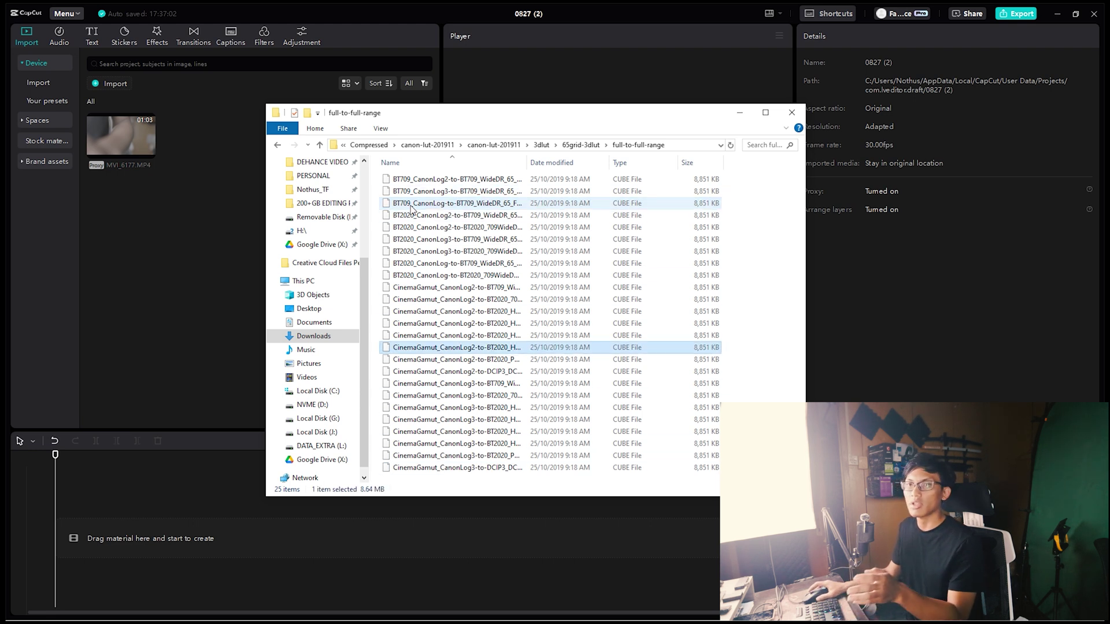
{"action": "key", "text": "Down"}
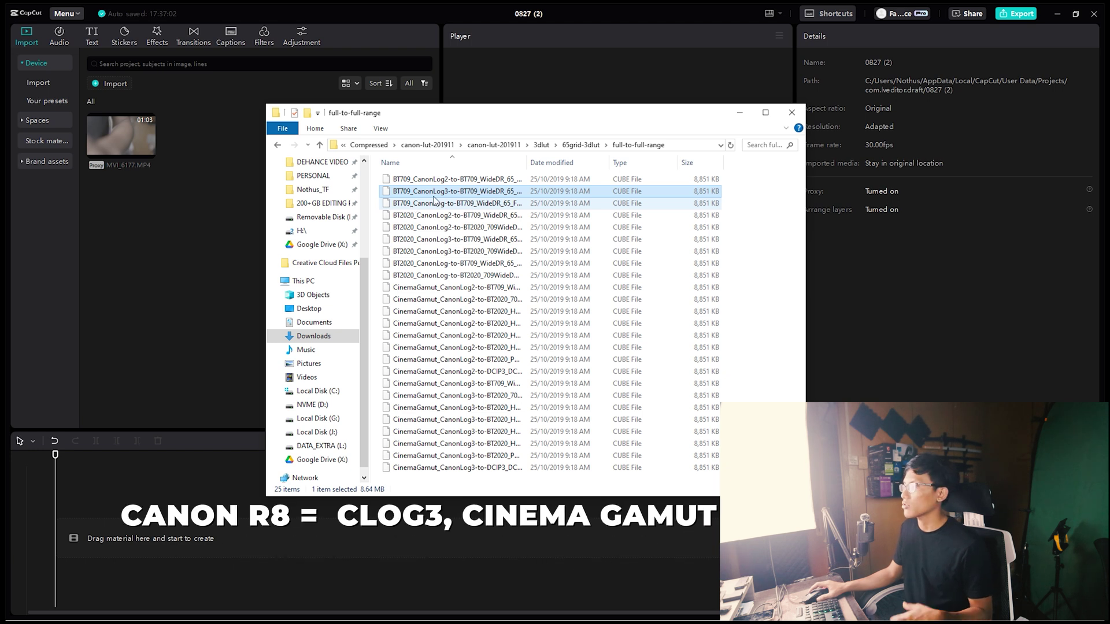
Widen the Name column and select CinemaGamut_CanonLog3-to-BT709_WideDR_65_FF_Ver.2.0.cube
{"action": "left_click_drag", "start_coordinate": [528, 163], "coordinate": [546, 163]}
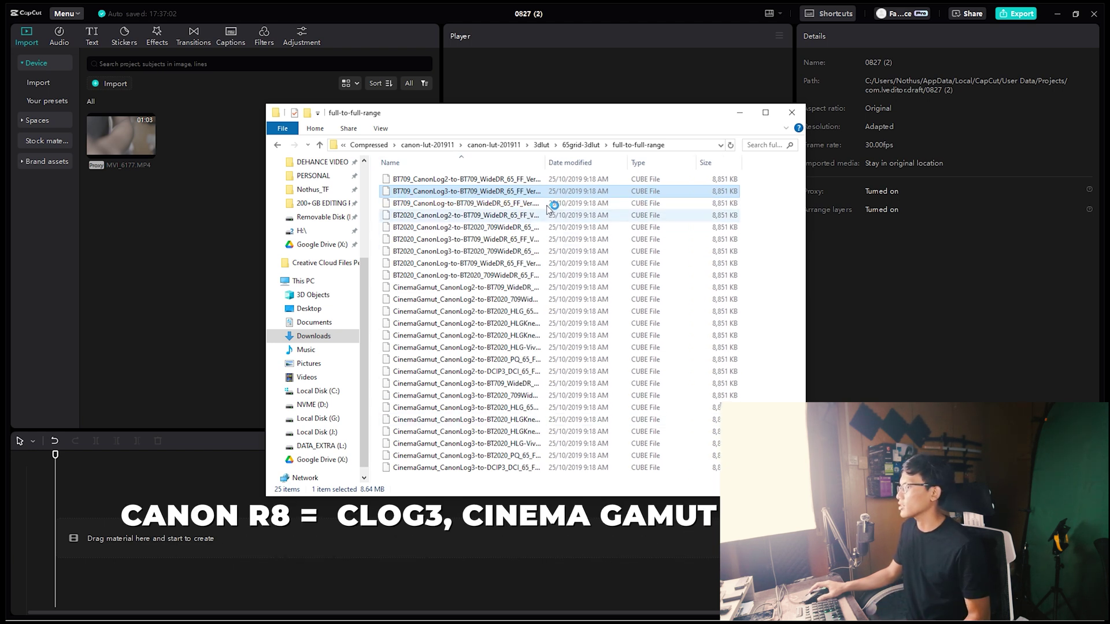
{"action": "left_click_drag", "start_coordinate": [550, 164], "coordinate": [573, 165]}
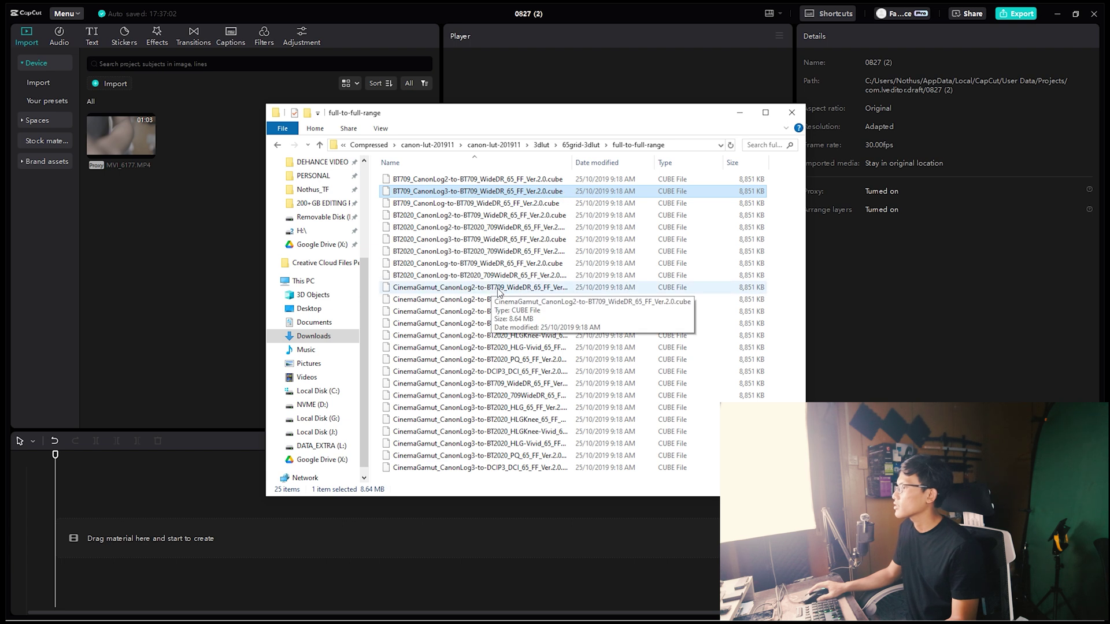
{"action": "left_click", "coordinate": [473, 456]}
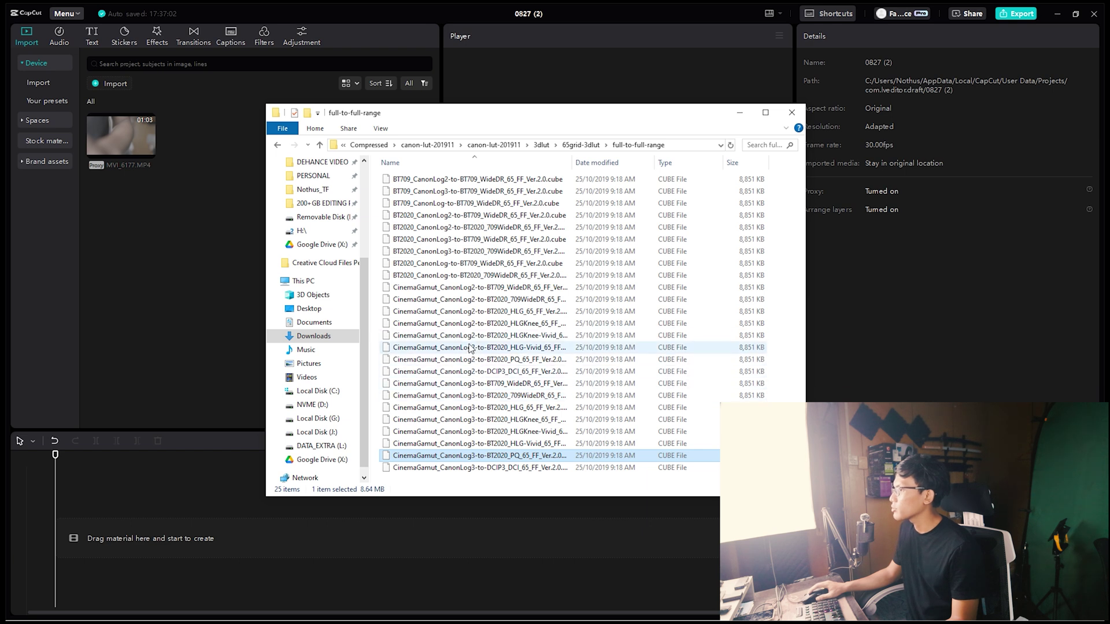
{"action": "left_click", "coordinate": [476, 384]}
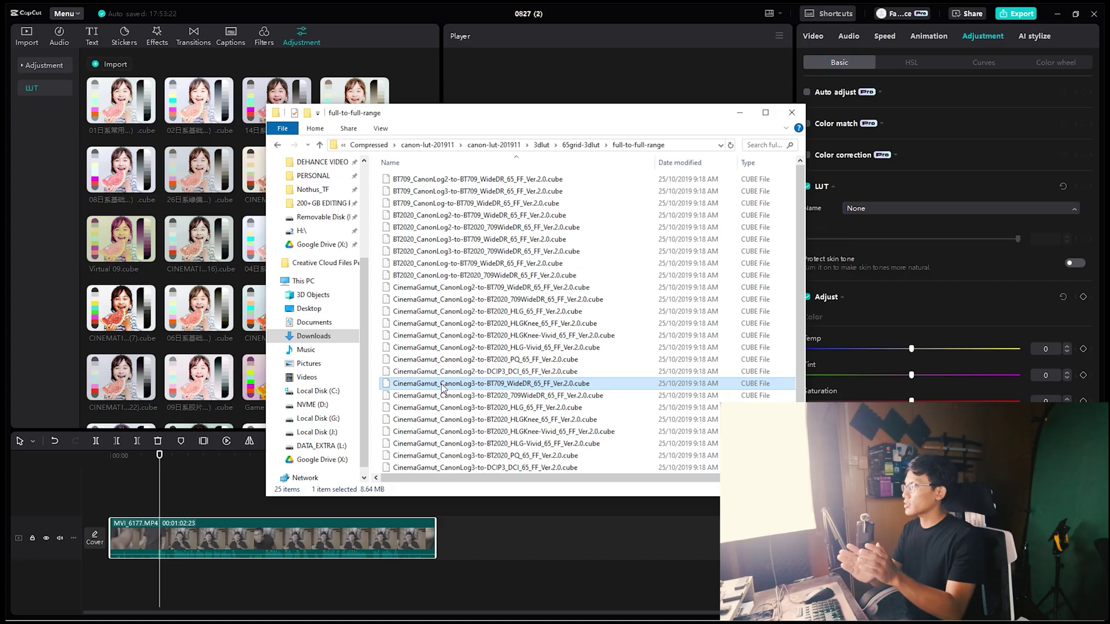
Drag the CinemaGamut .cube file into CapCut's LUT panel and preview its thumbnail on the footage
{"action": "left_click_drag", "start_coordinate": [514, 390], "coordinate": [142, 281]}
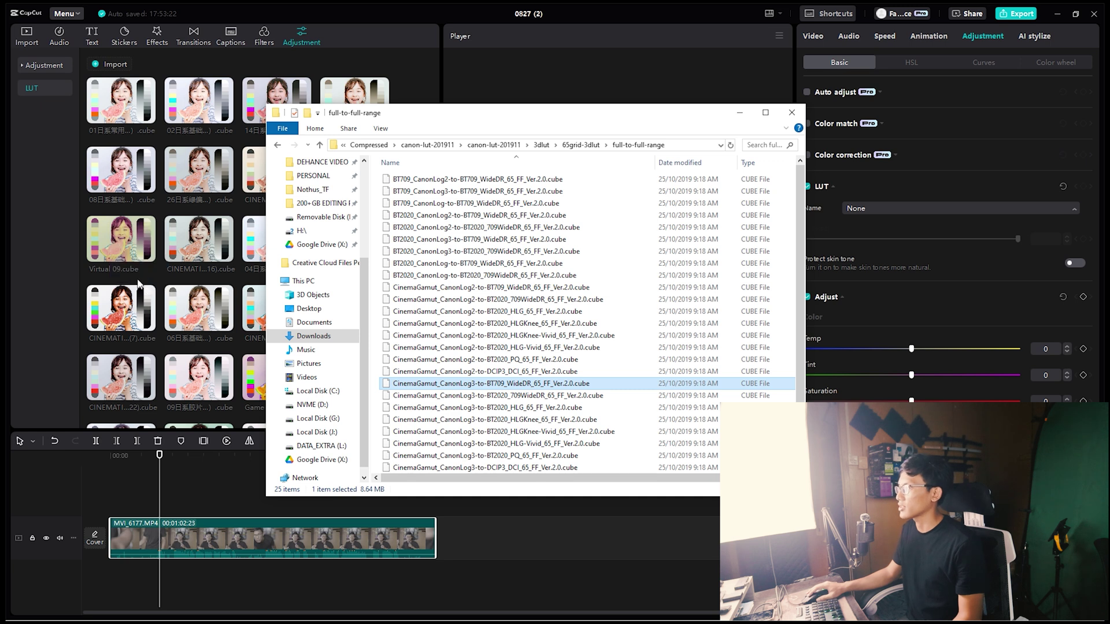
{"action": "left_click", "coordinate": [62, 311]}
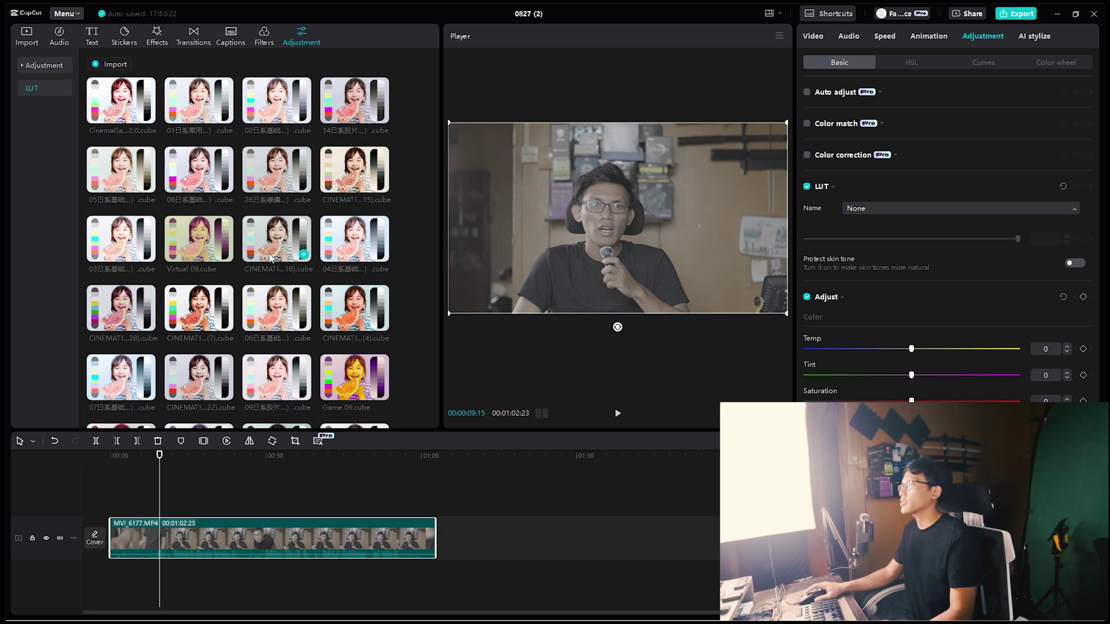
{"action": "left_click", "coordinate": [124, 97]}
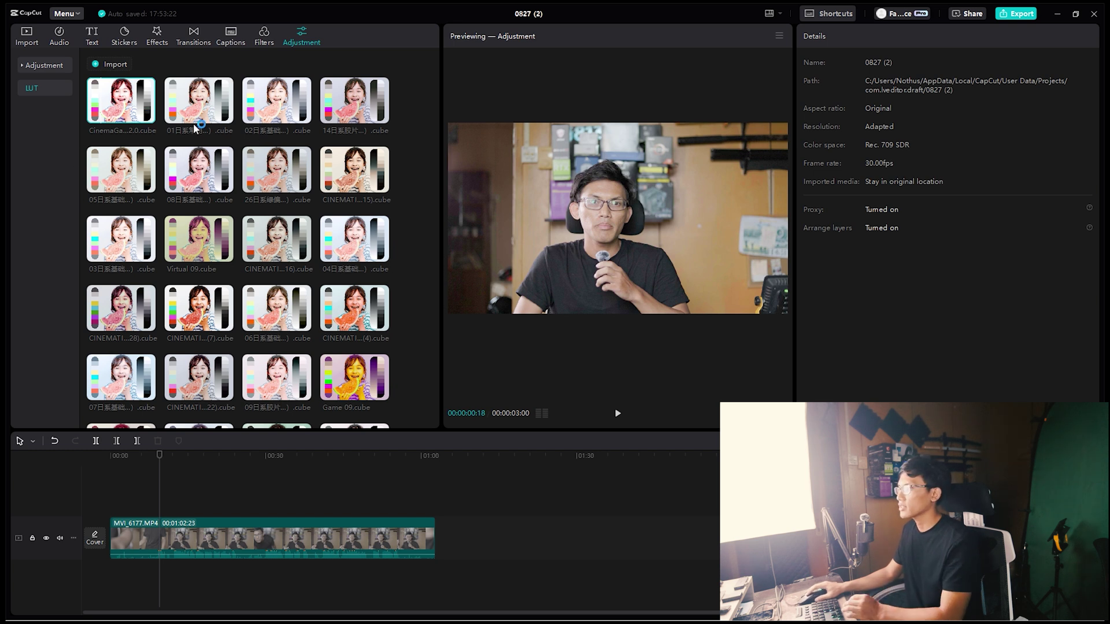
{"action": "left_click_drag", "start_coordinate": [115, 111], "coordinate": [116, 510]}
{"action": "left_click_drag", "start_coordinate": [158, 457], "coordinate": [120, 464]}
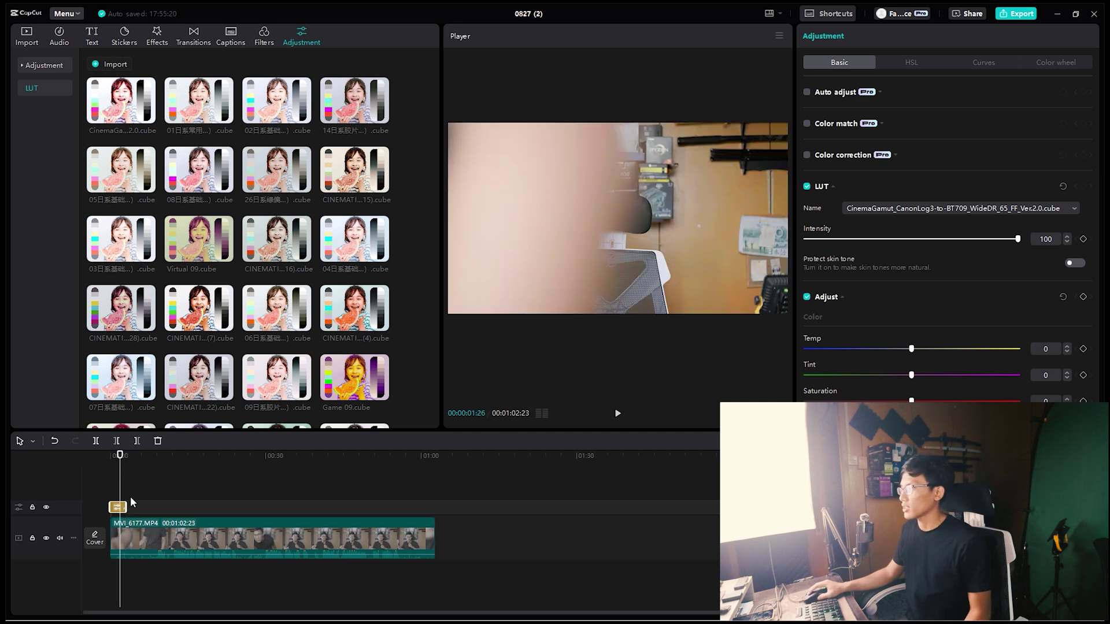
{"action": "left_click_drag", "start_coordinate": [126, 507], "coordinate": [435, 524]}
{"action": "left_click", "coordinate": [240, 473]}
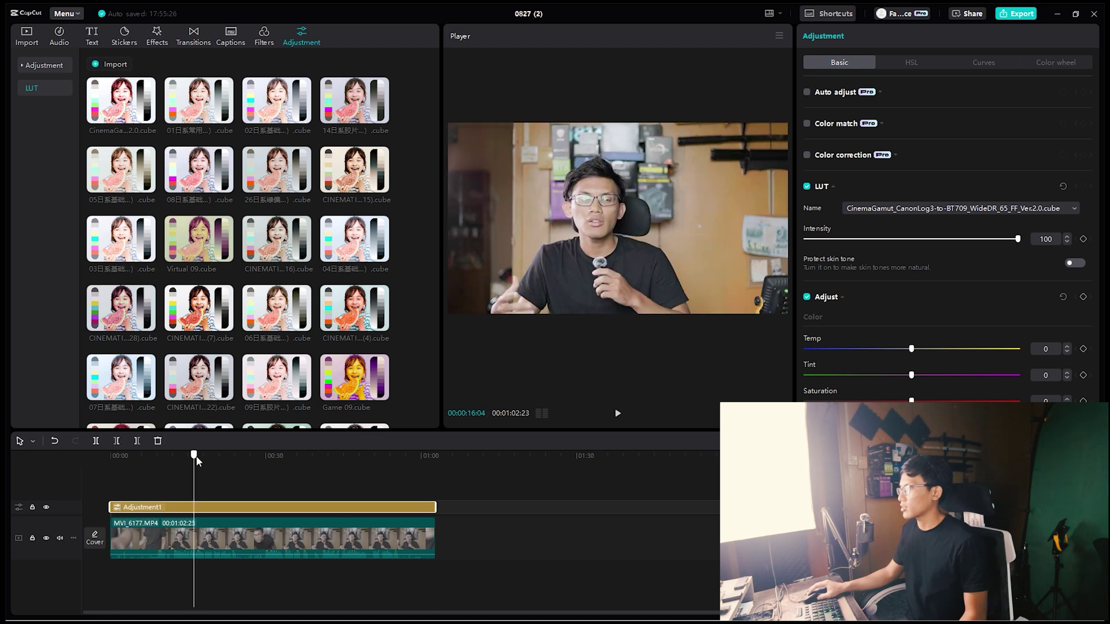
{"action": "left_click_drag", "start_coordinate": [240, 474], "coordinate": [161, 491]}
Delete the adjustment clip and pick the CinemaGamut LUT in MVI_6177.MP4's LUT Name list
{"action": "key", "text": "Delete"}
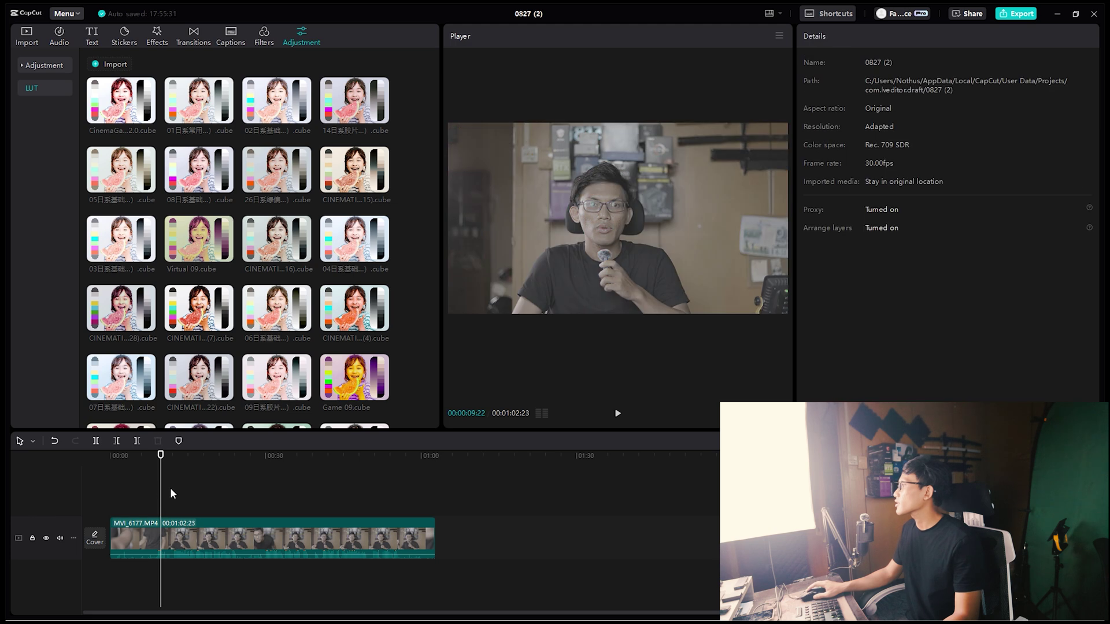
{"action": "left_click", "coordinate": [257, 538]}
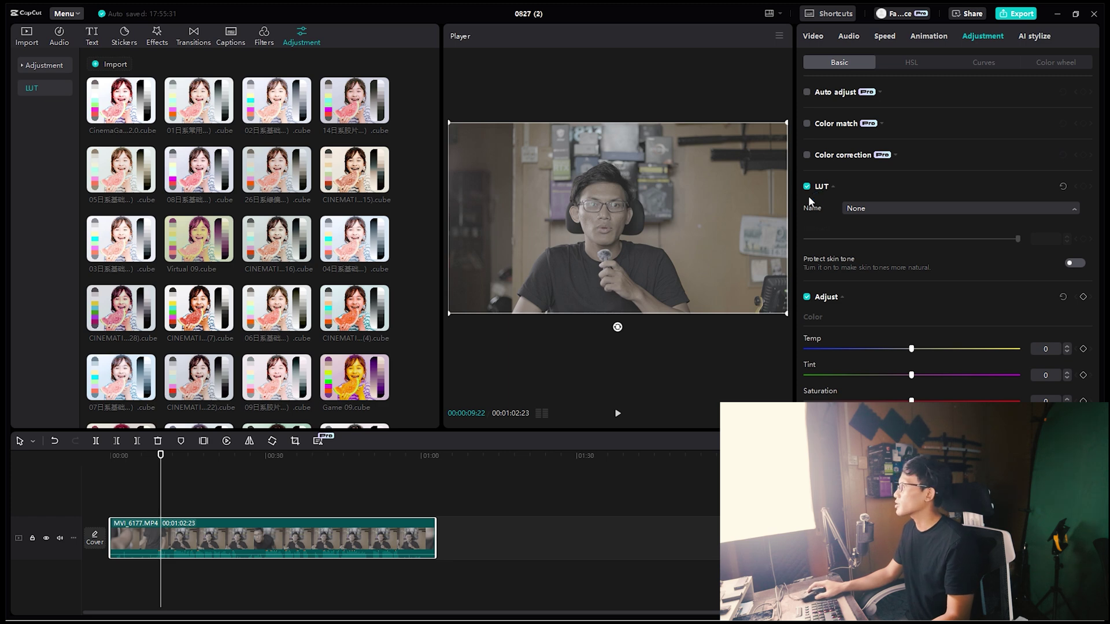
{"action": "left_click", "coordinate": [888, 209]}
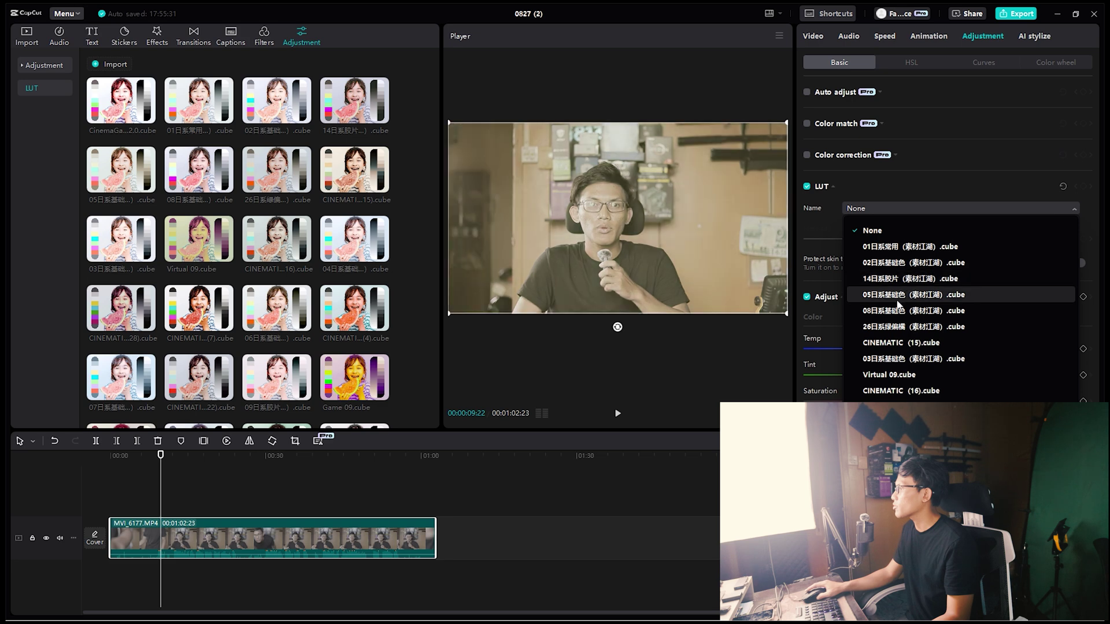
{"action": "scroll", "coordinate": [905, 370], "scroll_direction": "down", "scroll_amount": 4}
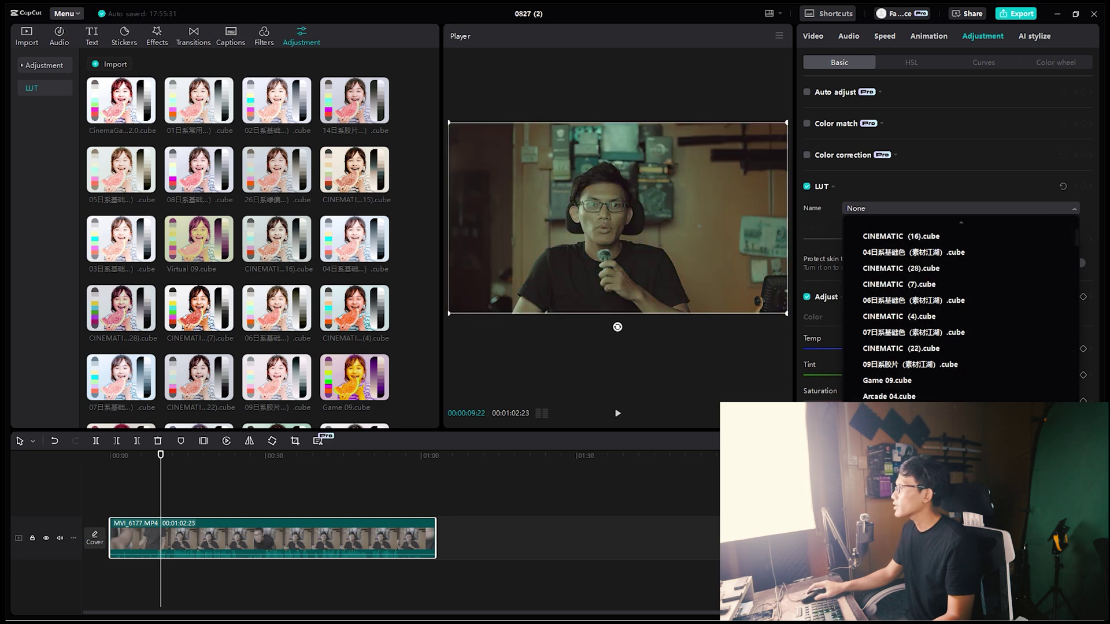
{"action": "scroll", "coordinate": [914, 280], "scroll_direction": "down", "scroll_amount": 5}
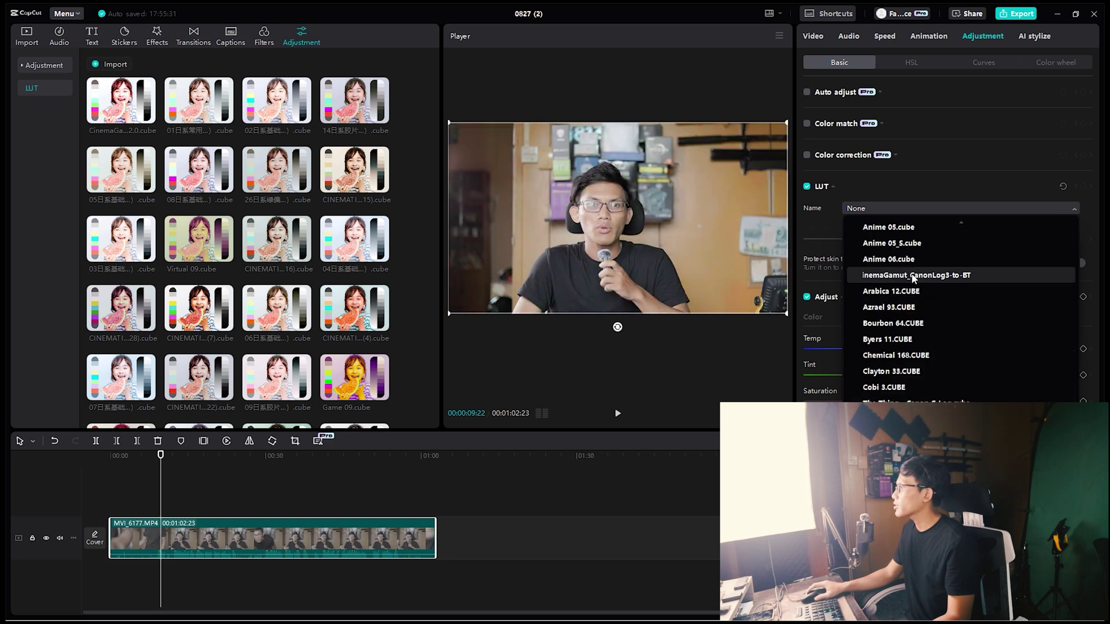
{"action": "left_click", "coordinate": [913, 276]}
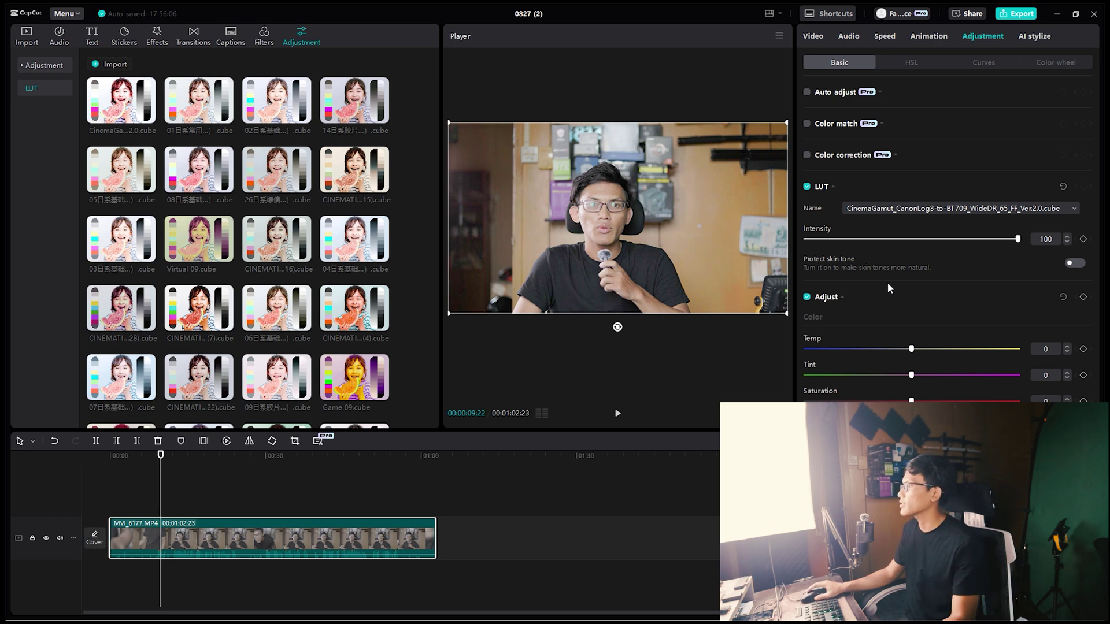
Compare the clip full-screen with the LUT off, then switched back on
{"action": "left_click", "coordinate": [807, 186]}
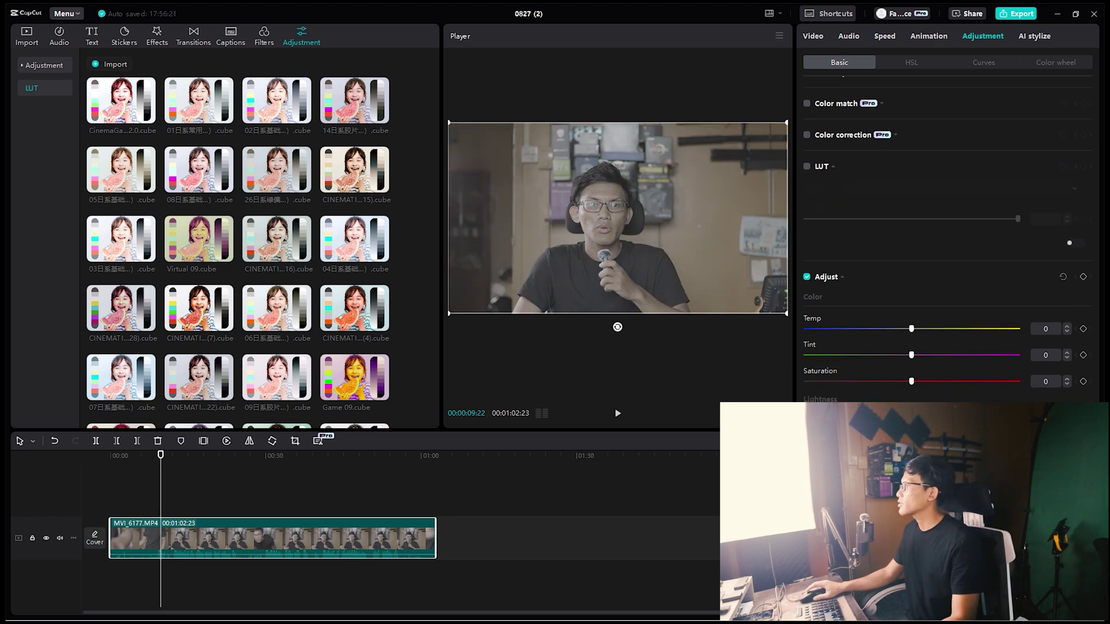
{"action": "key", "text": "ctrl+shift+f"}
{"action": "key", "text": "Escape"}
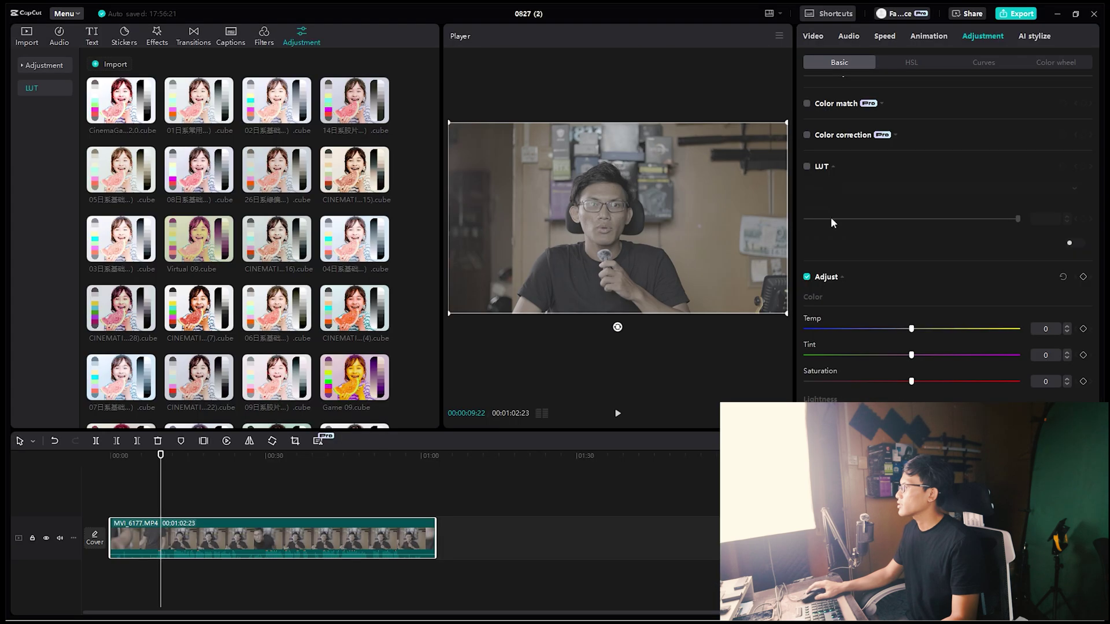
{"action": "left_click", "coordinate": [807, 167]}
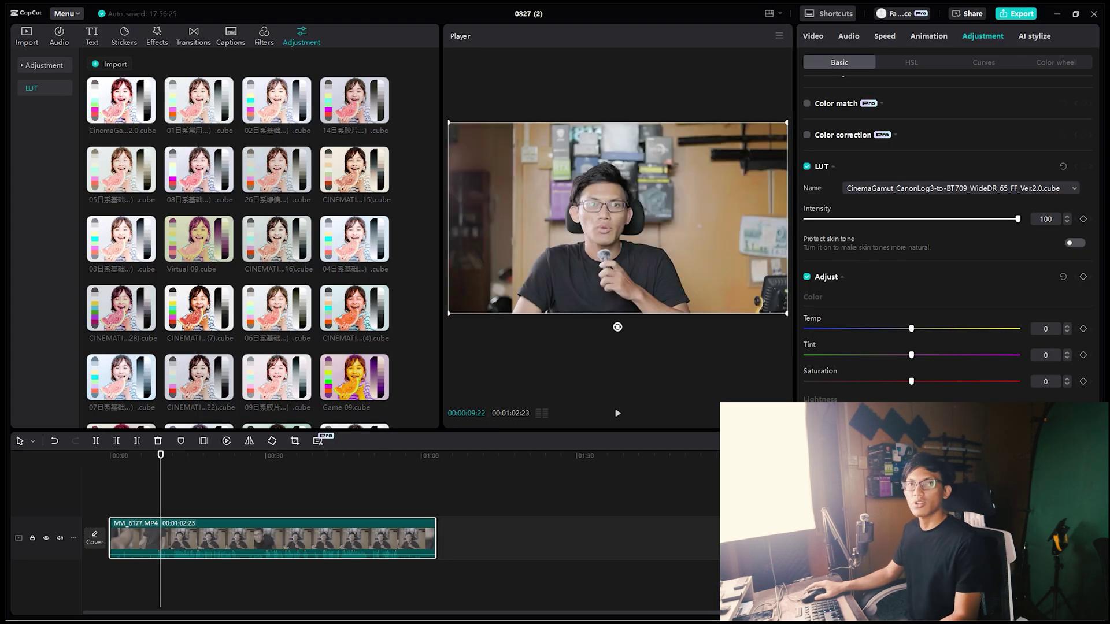
{"action": "key", "text": "ctrl+shift+f"}
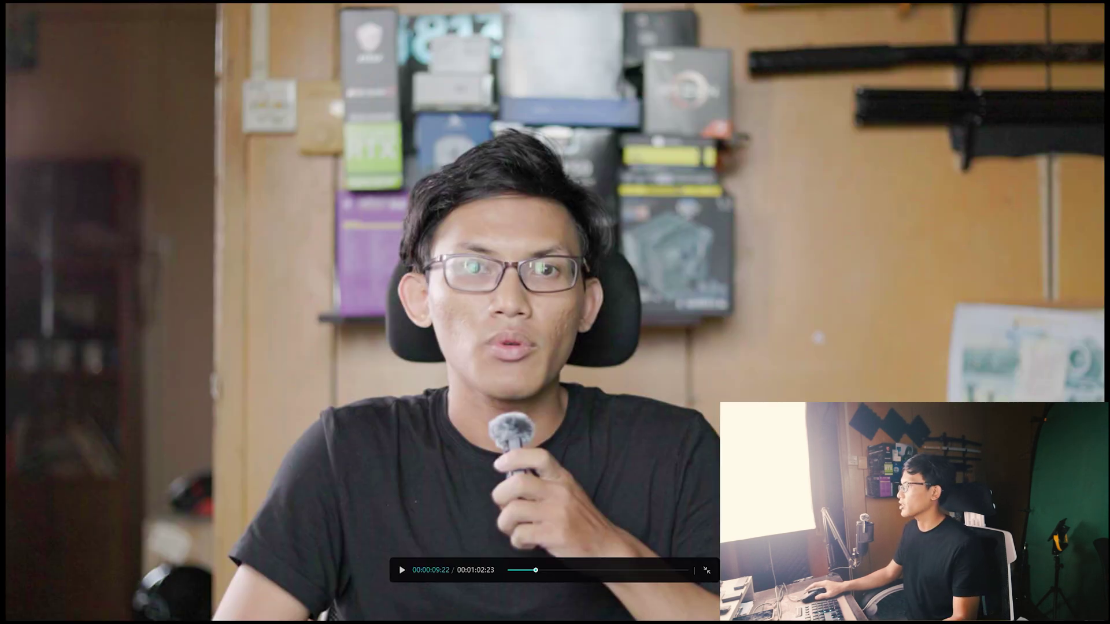
{"action": "key", "text": "Escape"}
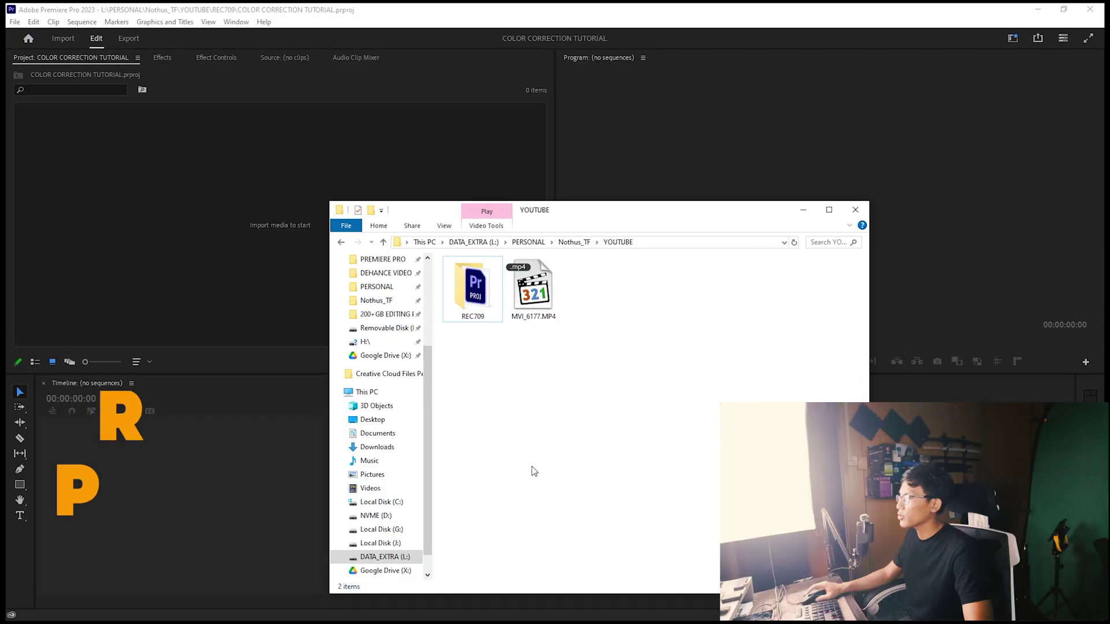
Import MVI_6177.MP4 into COLOR CORRECTION TUTORIAL, make a sequence from it, and open the Color workspace
{"action": "left_click_drag", "start_coordinate": [536, 303], "coordinate": [176, 261]}
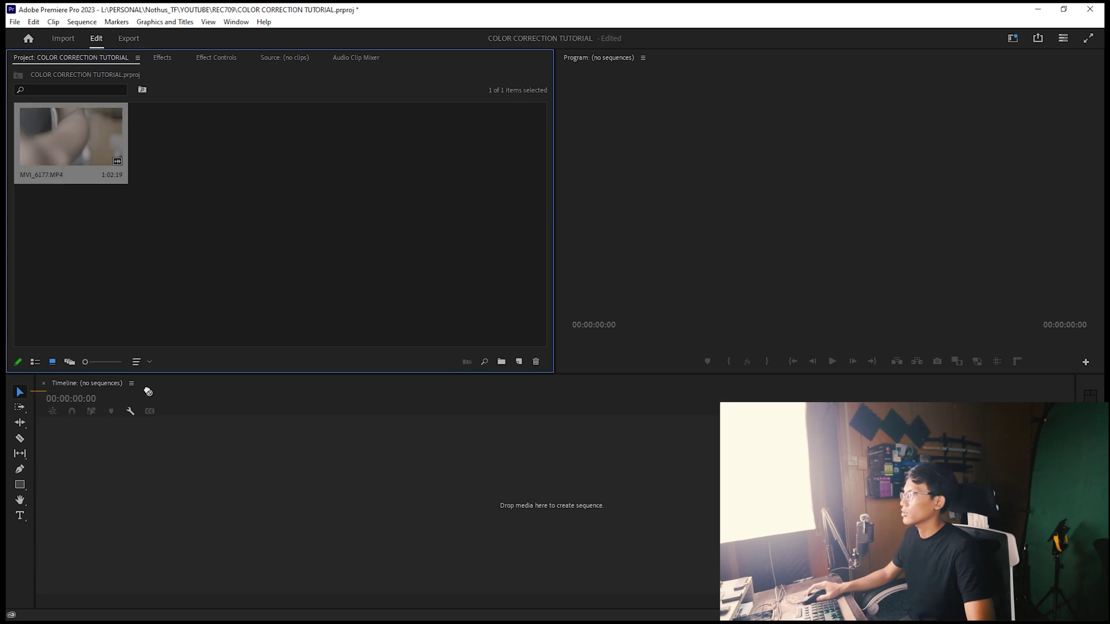
{"action": "left_click_drag", "start_coordinate": [171, 518], "coordinate": [290, 518]}
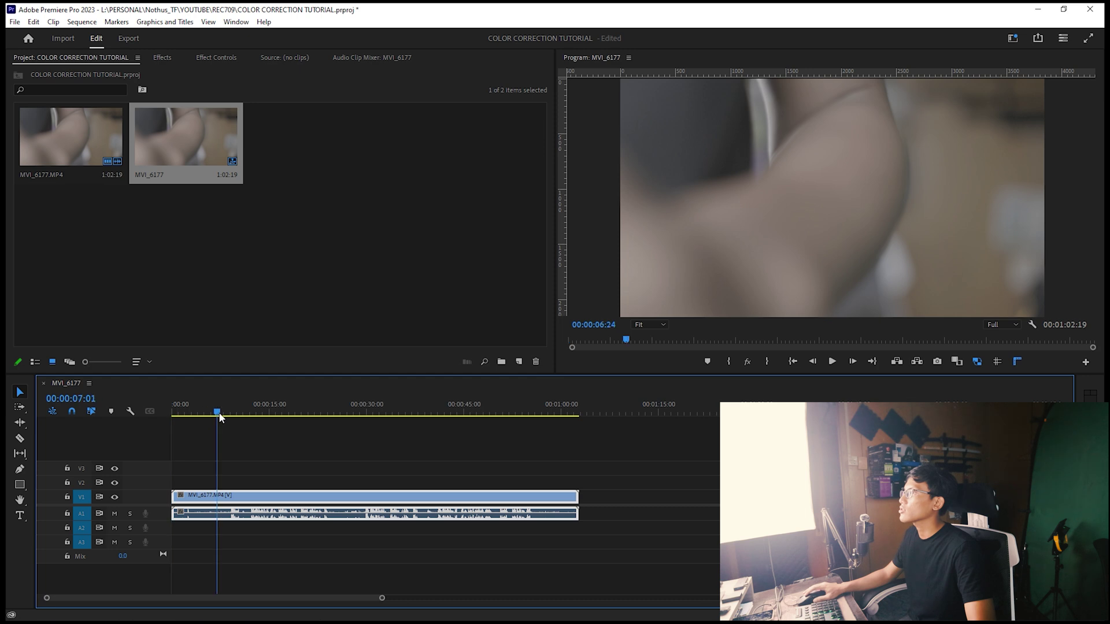
{"action": "left_click", "coordinate": [236, 22]}
{"action": "mouse_move", "coordinate": [245, 36]}
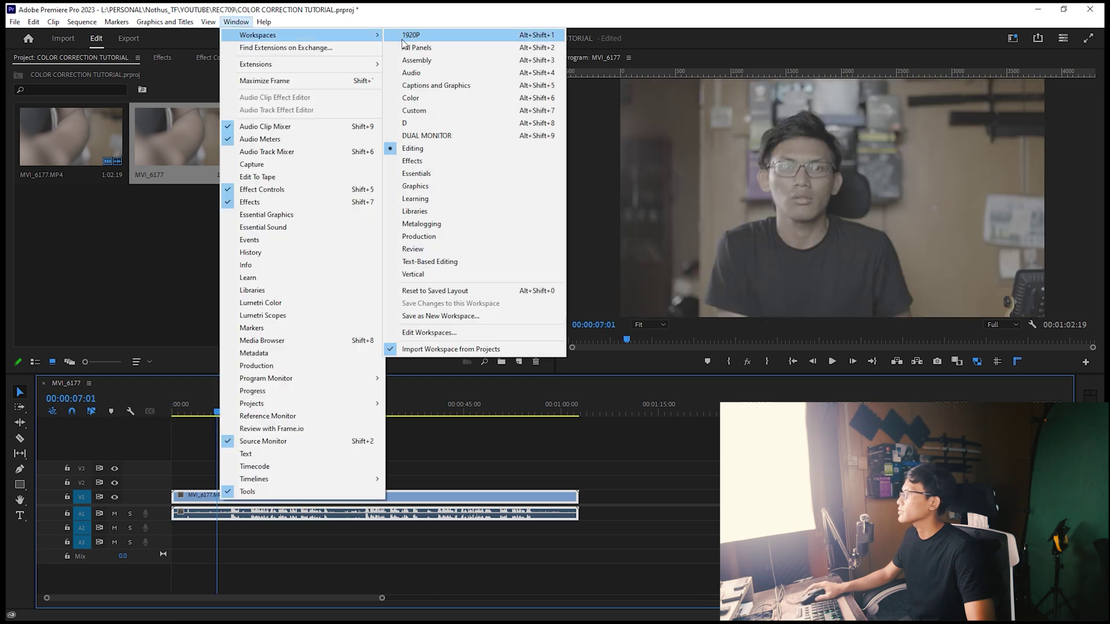
{"action": "left_click", "coordinate": [411, 100]}
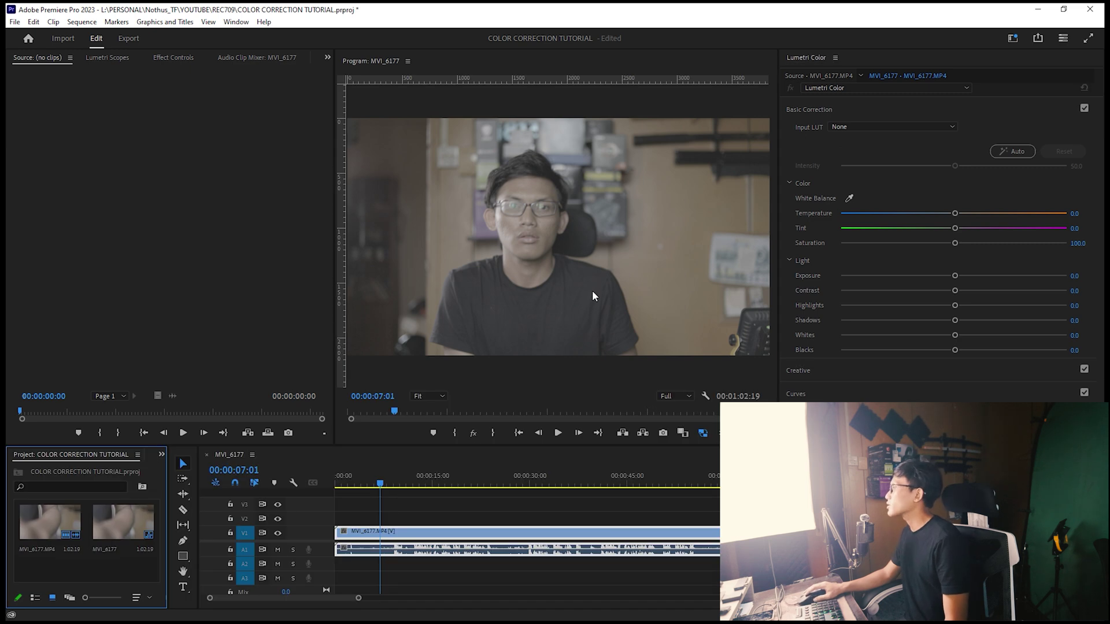
Load the CinemaGamut_CanonLog3-to-BT709 .cube file as the Lumetri Creative look via Browse
{"action": "left_click", "coordinate": [802, 373]}
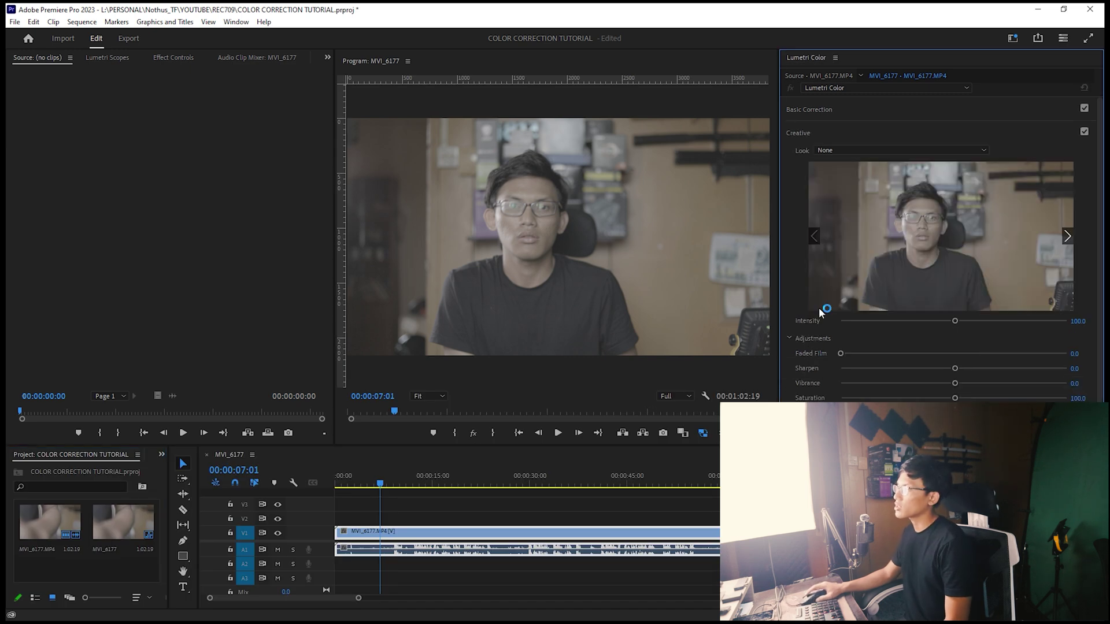
{"action": "left_click", "coordinate": [838, 151]}
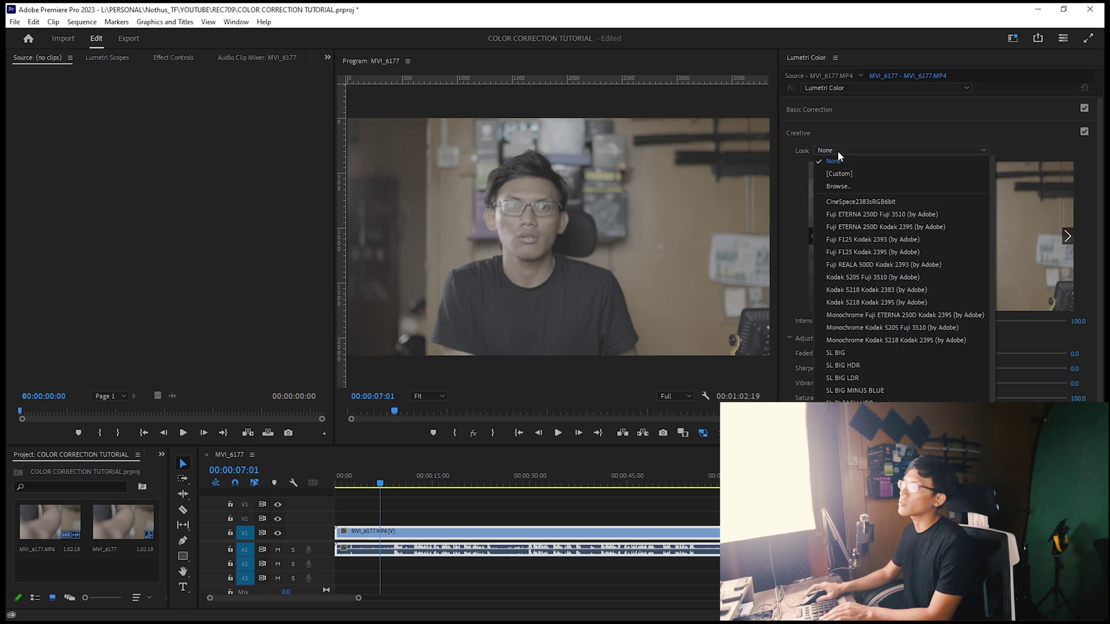
{"action": "left_click", "coordinate": [838, 187]}
{"action": "left_click_drag", "start_coordinate": [405, 105], "coordinate": [406, 104]}
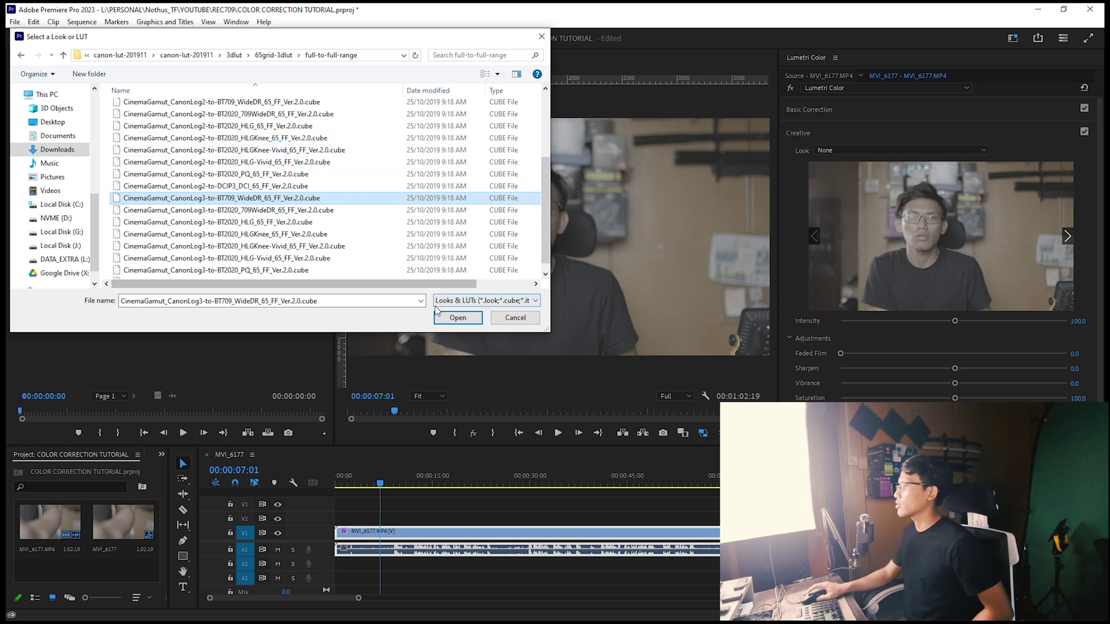
{"action": "left_click", "coordinate": [446, 317]}
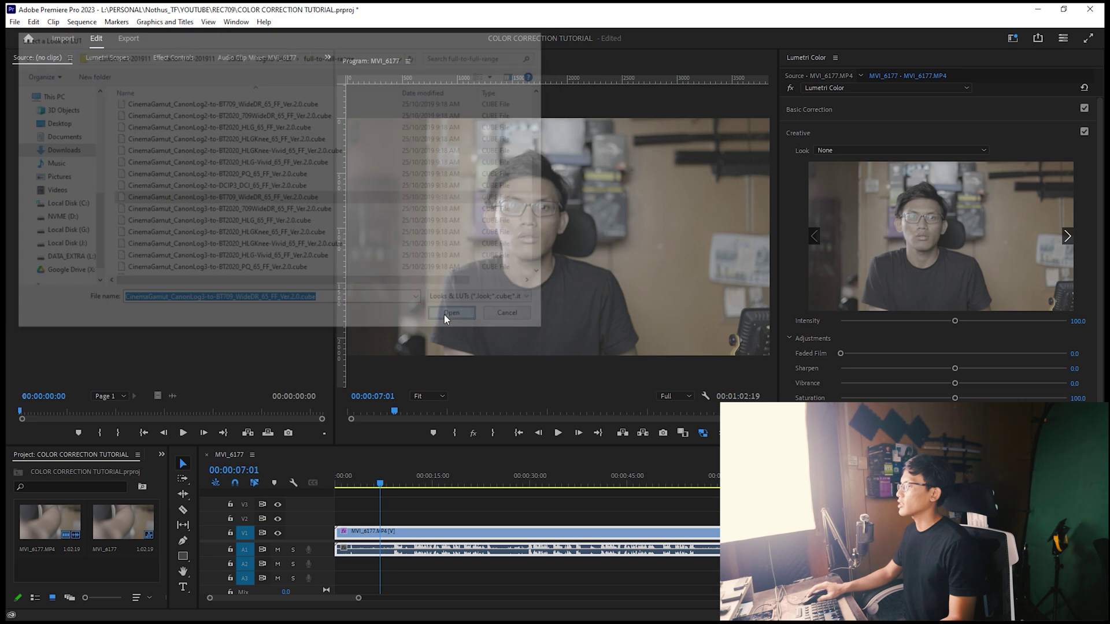
Play the graded clip enlarged and toggle the Creative look to compare
{"action": "left_click_drag", "start_coordinate": [396, 475], "coordinate": [427, 477]}
{"action": "key", "text": "space"}
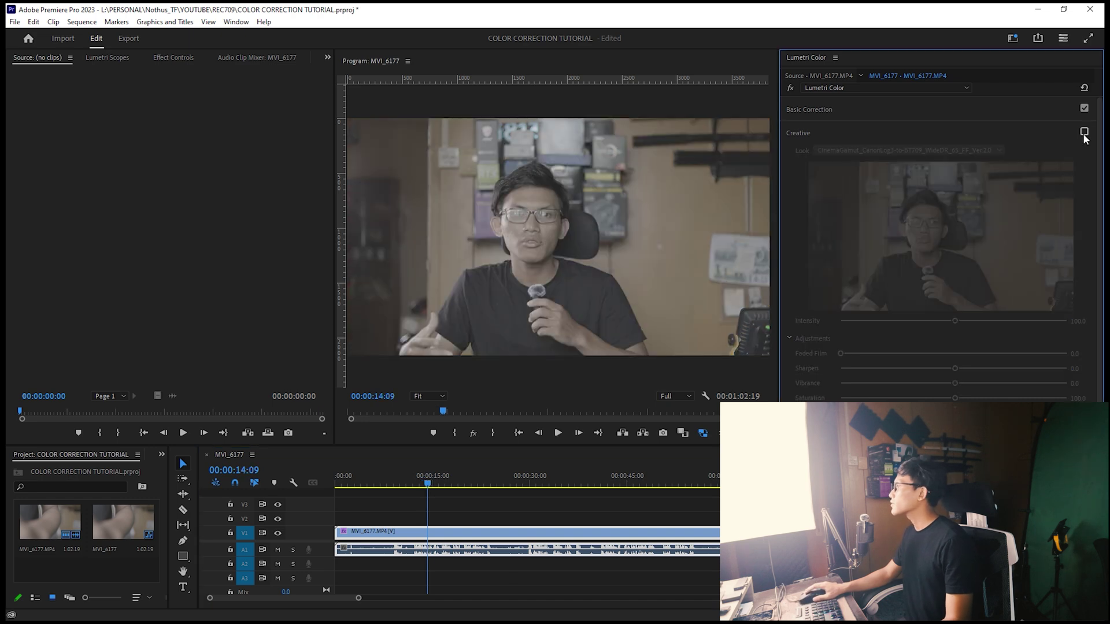
{"action": "key", "text": "grave"}
{"action": "key", "text": "grave"}
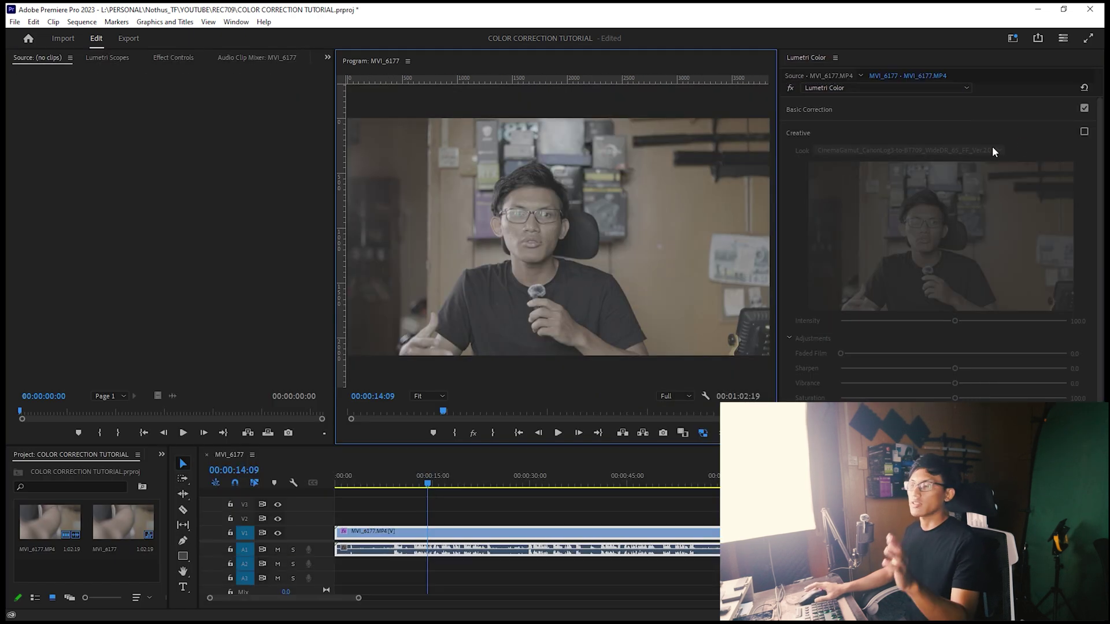
{"action": "left_click", "coordinate": [1084, 132]}
{"action": "key", "text": "grave"}
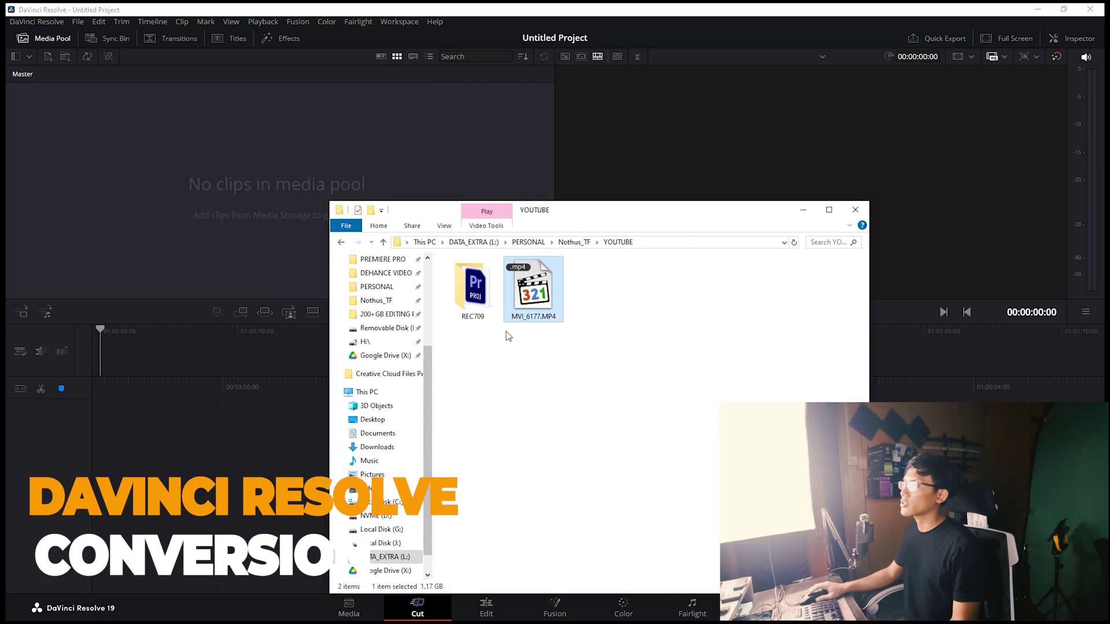
Try adding MVI_6177.MP4 to Resolve's media pool, then load it into Shutter Encoder for DNxHR conversion
{"action": "left_click_drag", "start_coordinate": [531, 292], "coordinate": [123, 216]}
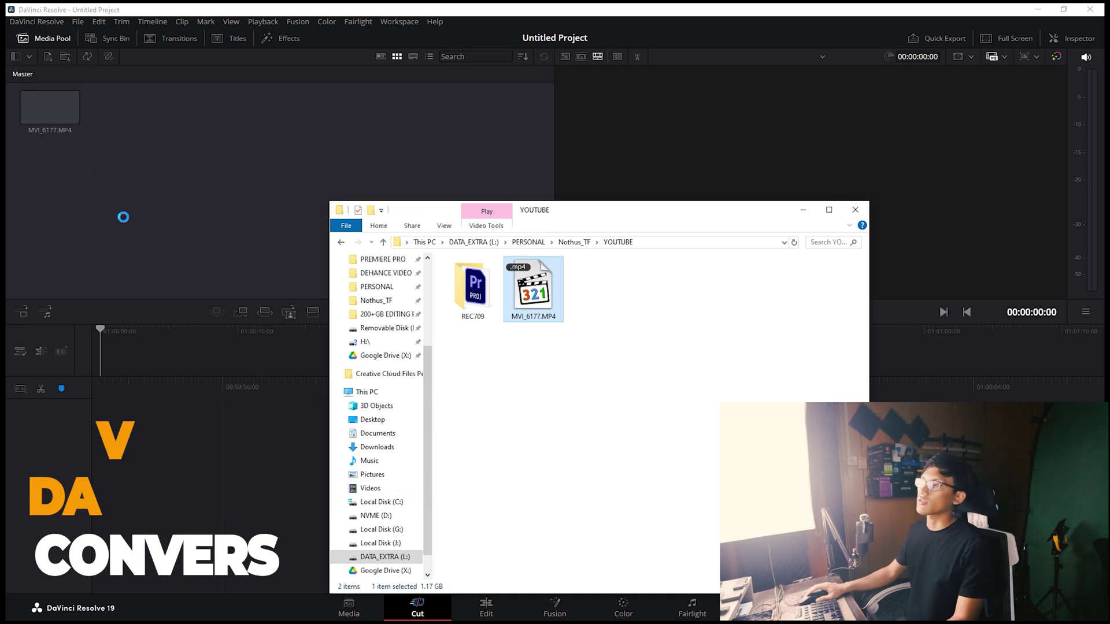
{"action": "left_click", "coordinate": [57, 122]}
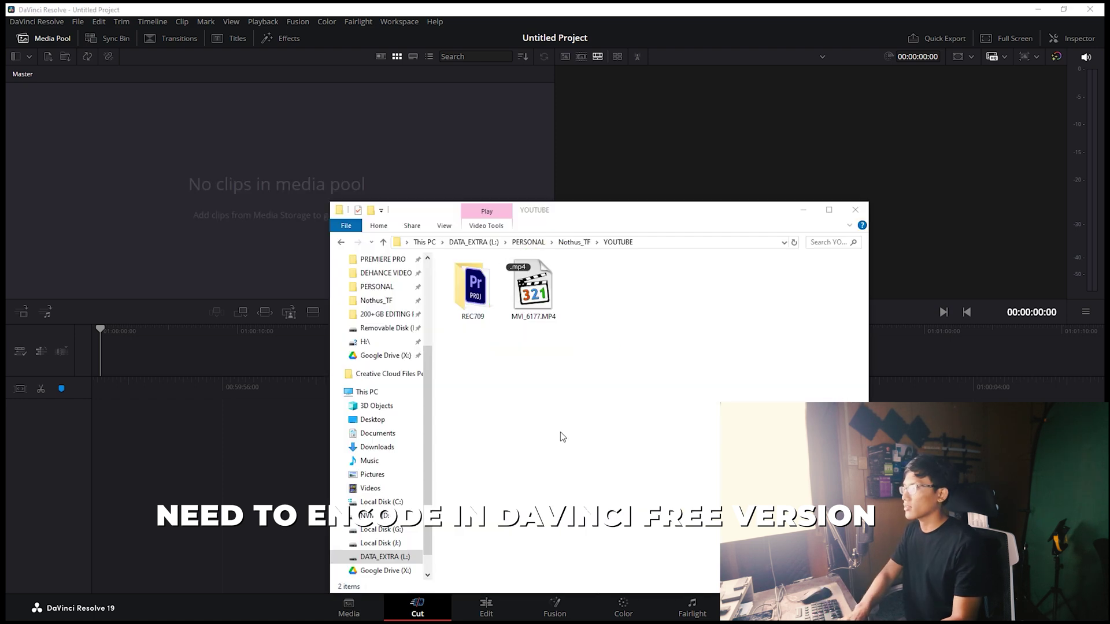
{"action": "left_click", "coordinate": [543, 297]}
{"action": "left_click_drag", "start_coordinate": [544, 297], "coordinate": [247, 294]}
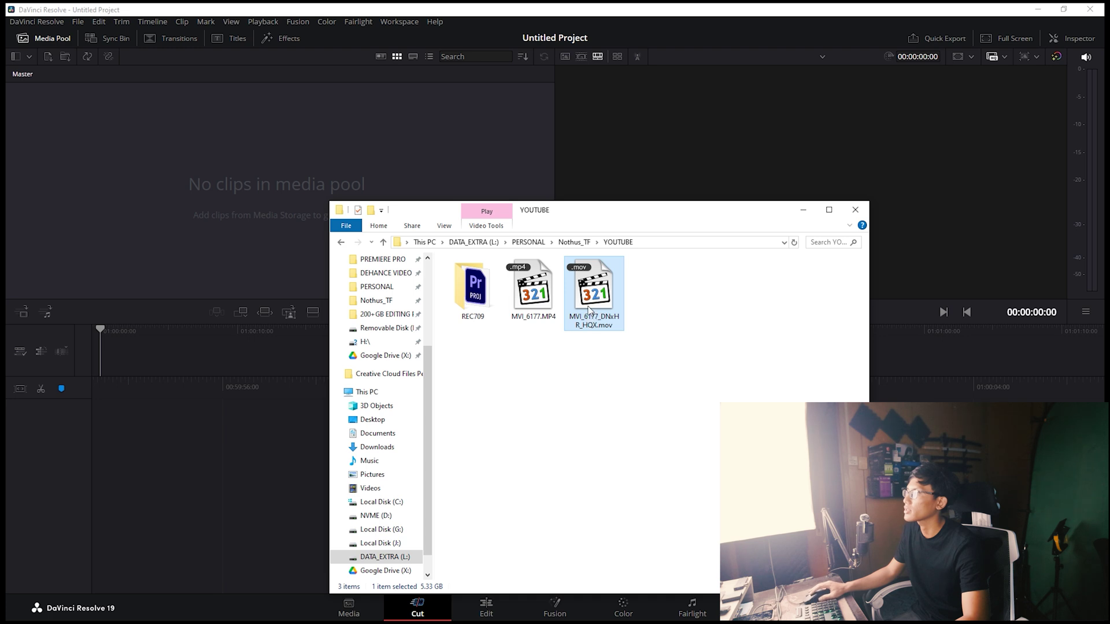
Drop MVI_6177_DNxHR_HQX.mov into the Media Pool and answer the frame-rate prompt
{"action": "left_click_drag", "start_coordinate": [559, 302], "coordinate": [203, 217]}
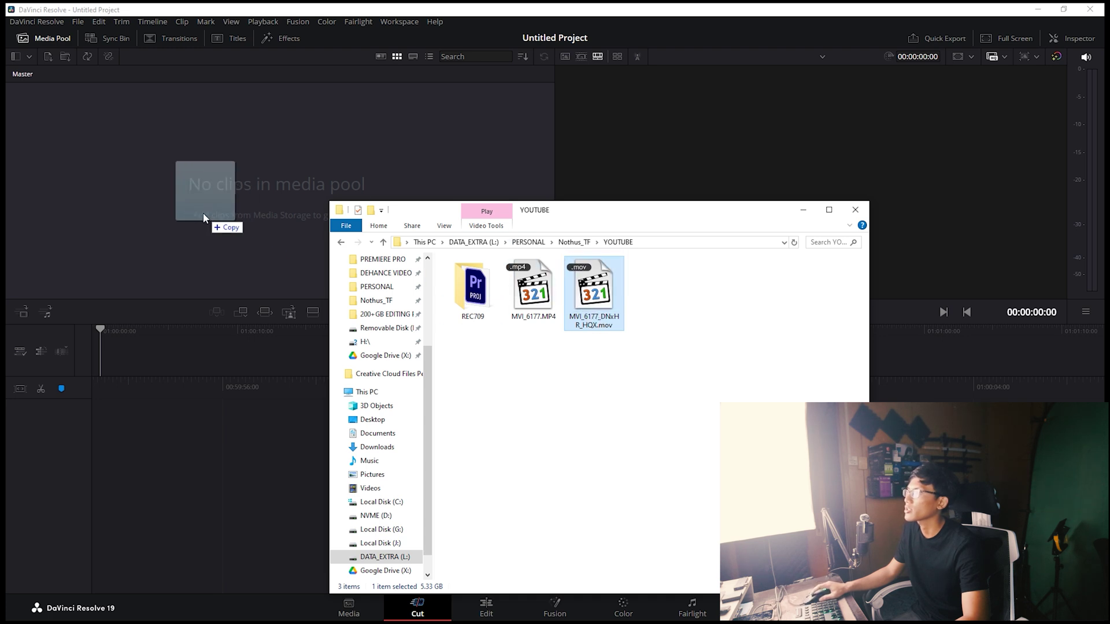
{"action": "left_click_drag", "start_coordinate": [172, 177], "coordinate": [172, 178]}
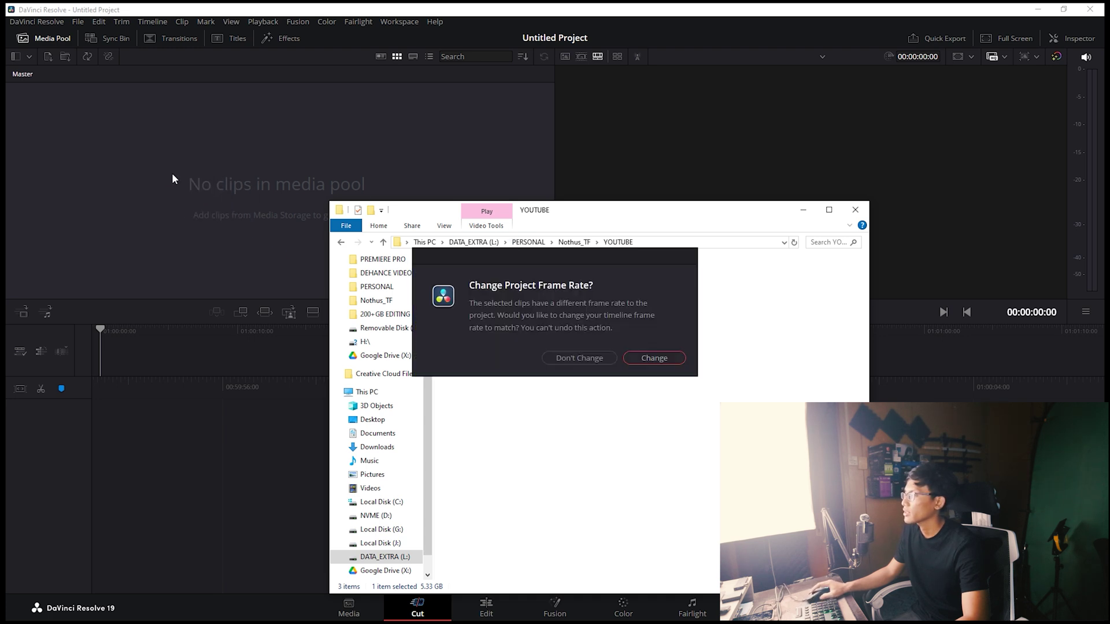
{"action": "left_click", "coordinate": [592, 357]}
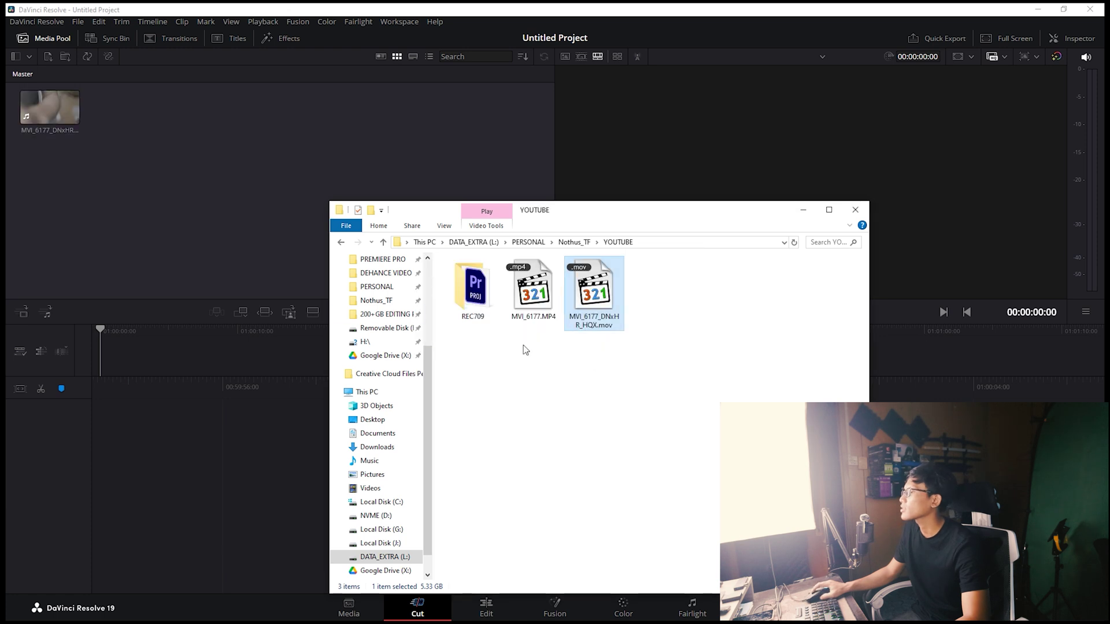
{"action": "left_click", "coordinate": [176, 227]}
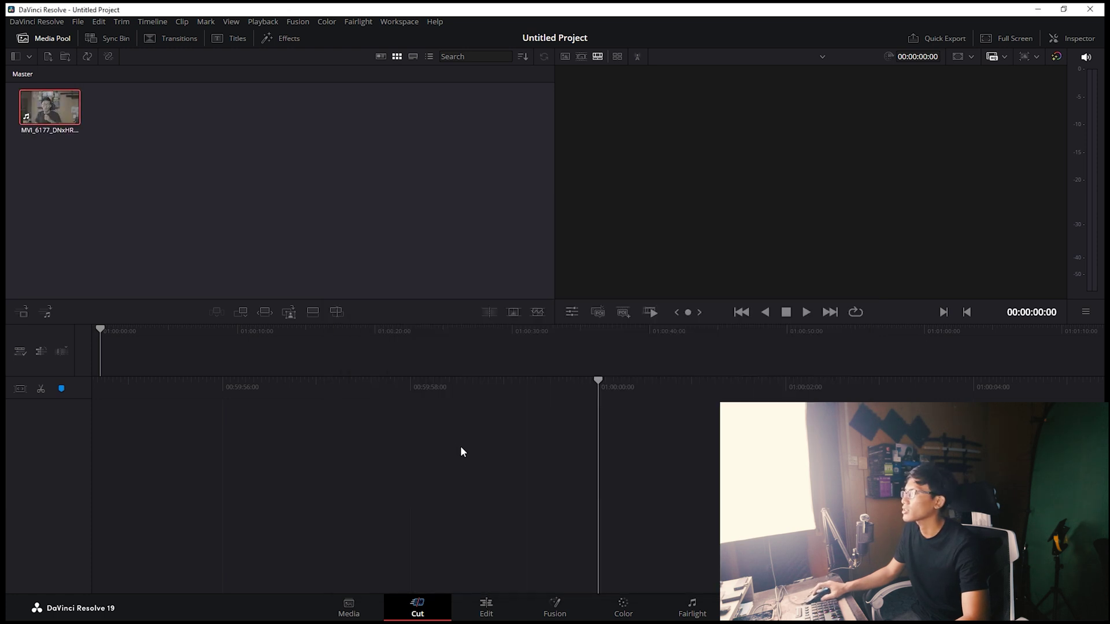
On the Edit page, place the DNxHR clip on Timeline 1 and play from about 7 seconds
{"action": "left_click", "coordinate": [491, 610]}
{"action": "left_click_drag", "start_coordinate": [119, 99], "coordinate": [144, 497]}
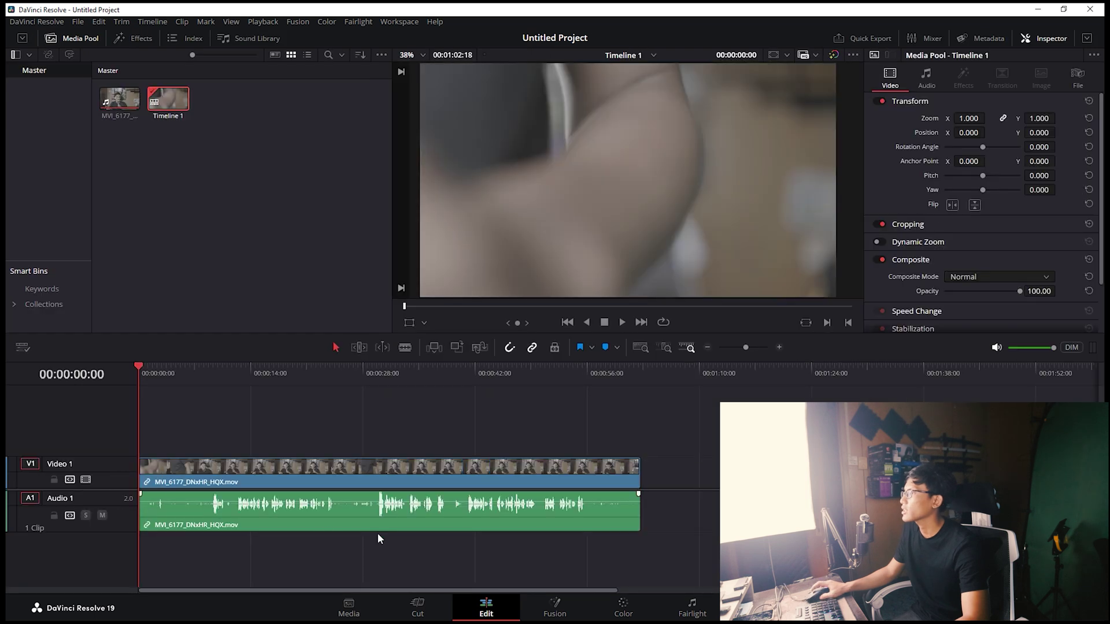
{"action": "left_click", "coordinate": [202, 375]}
{"action": "key", "text": "space"}
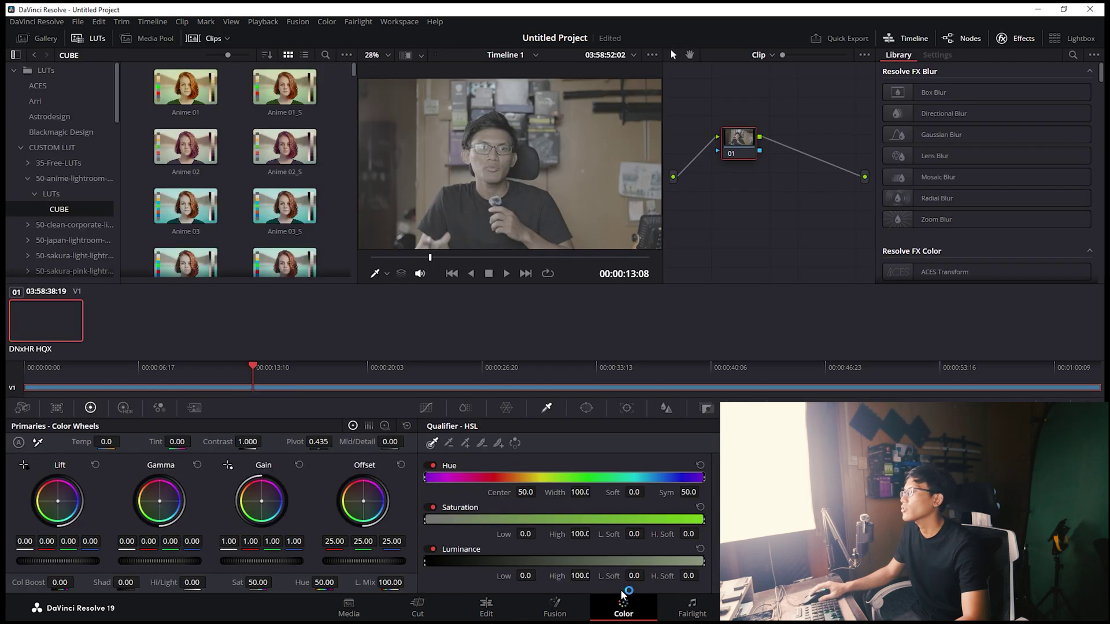
Apply the Color Space Transform effect to node 02
{"action": "left_click", "coordinate": [1008, 39]}
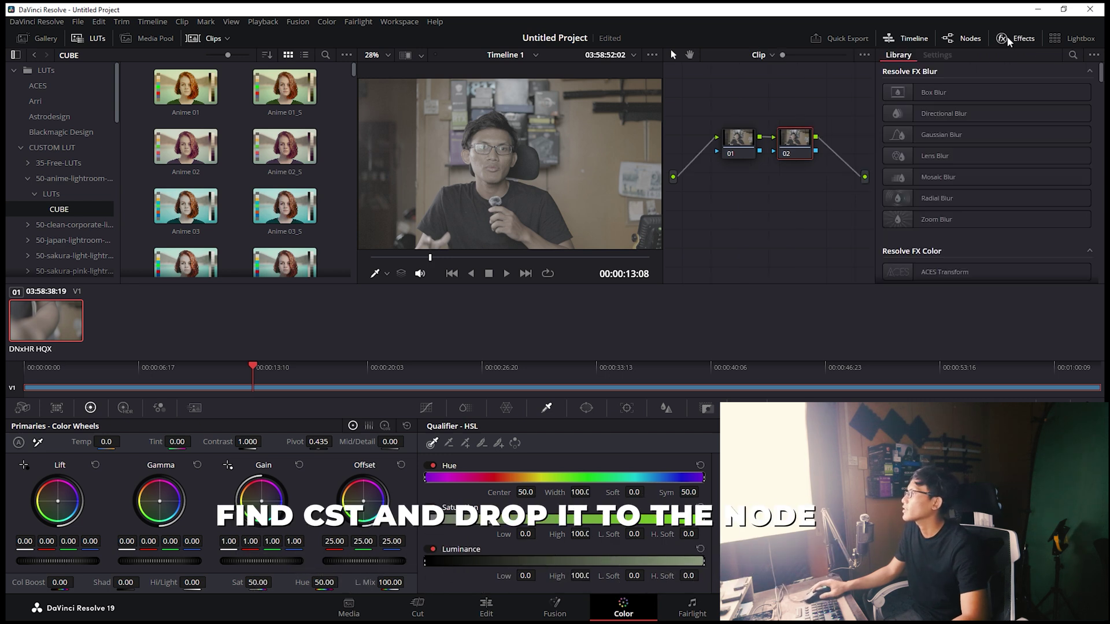
{"action": "scroll", "coordinate": [930, 231], "scroll_direction": "down", "scroll_amount": 2}
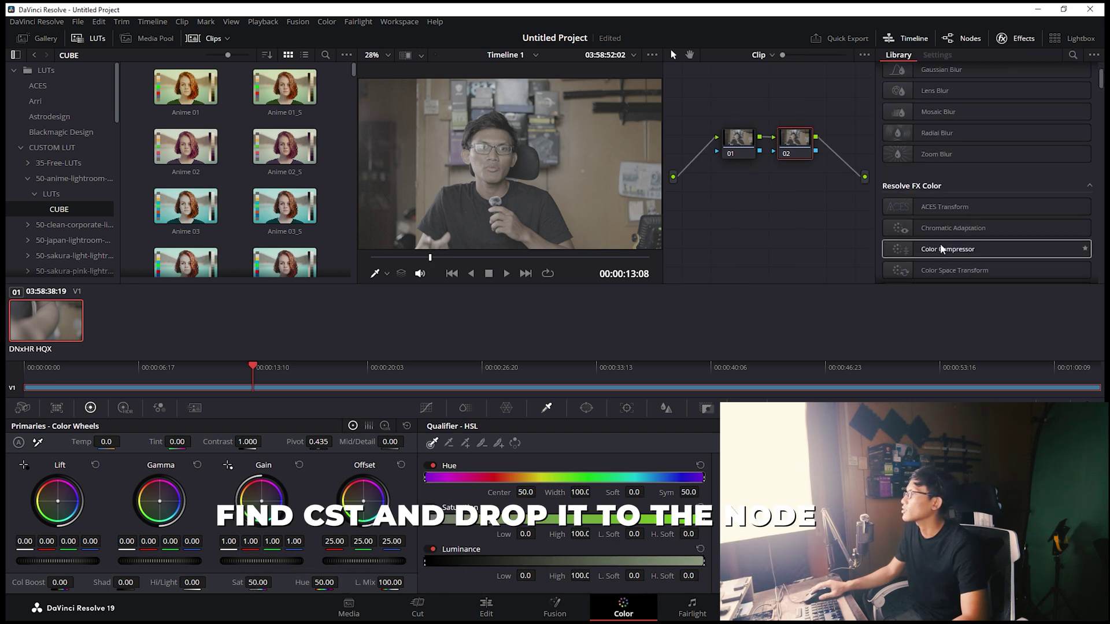
{"action": "left_click_drag", "start_coordinate": [943, 268], "coordinate": [797, 143]}
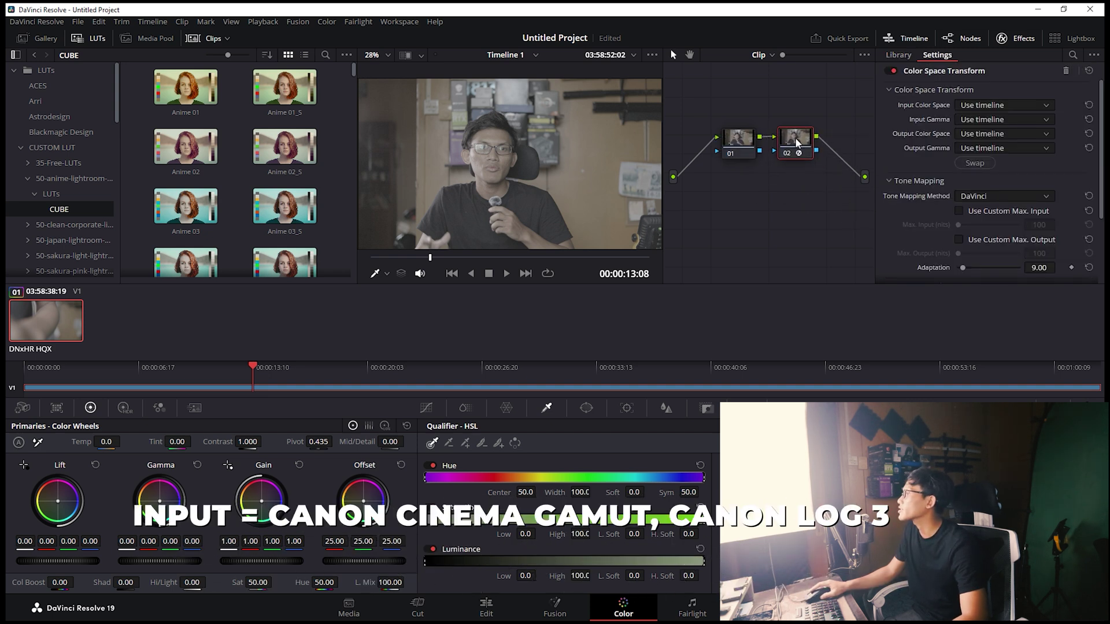
Set the Color Space Transform to Canon Cinema Gamut input, Canon Log 3 gamma, and Rec.709 output
{"action": "left_click", "coordinate": [974, 105]}
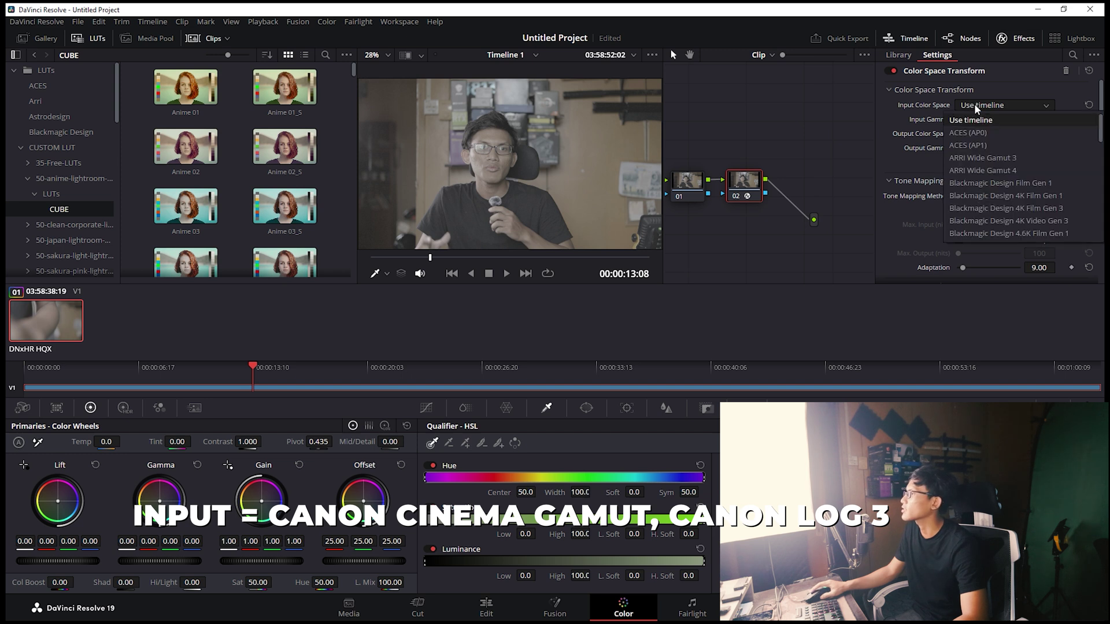
{"action": "scroll", "coordinate": [967, 231], "scroll_direction": "down", "scroll_amount": 3}
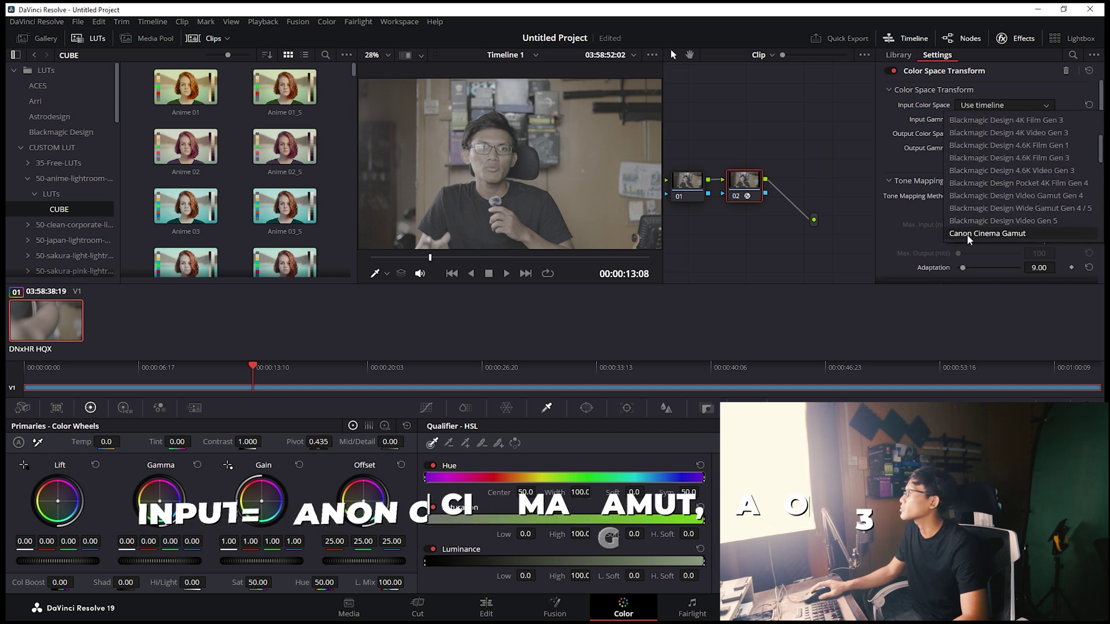
{"action": "left_click", "coordinate": [968, 234]}
{"action": "left_click", "coordinate": [985, 120]}
{"action": "left_click", "coordinate": [964, 160]}
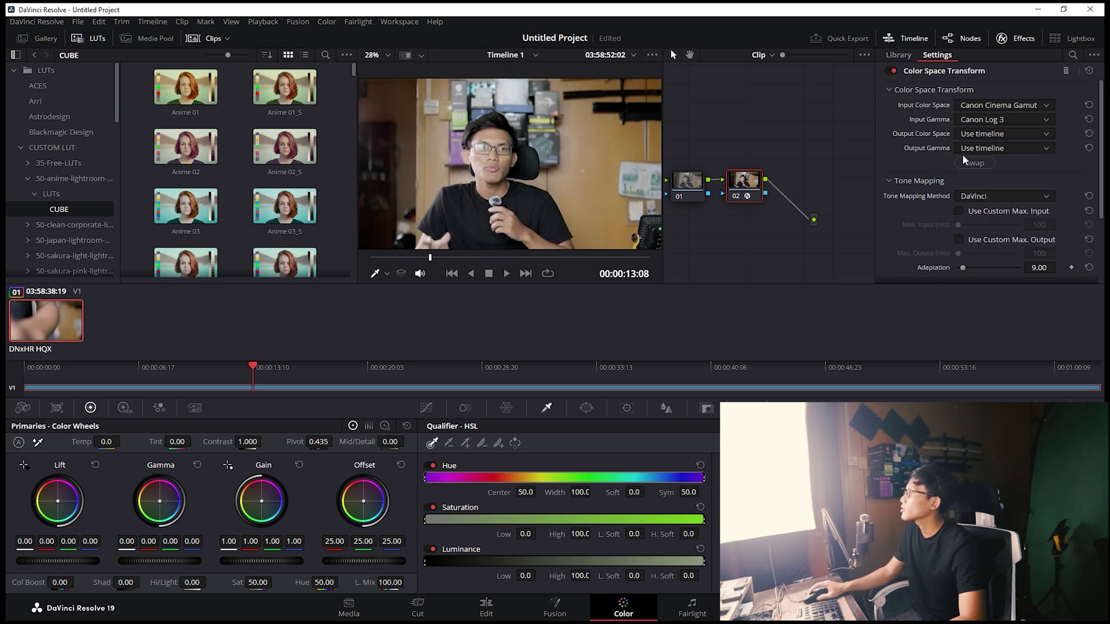
{"action": "left_click", "coordinate": [984, 134]}
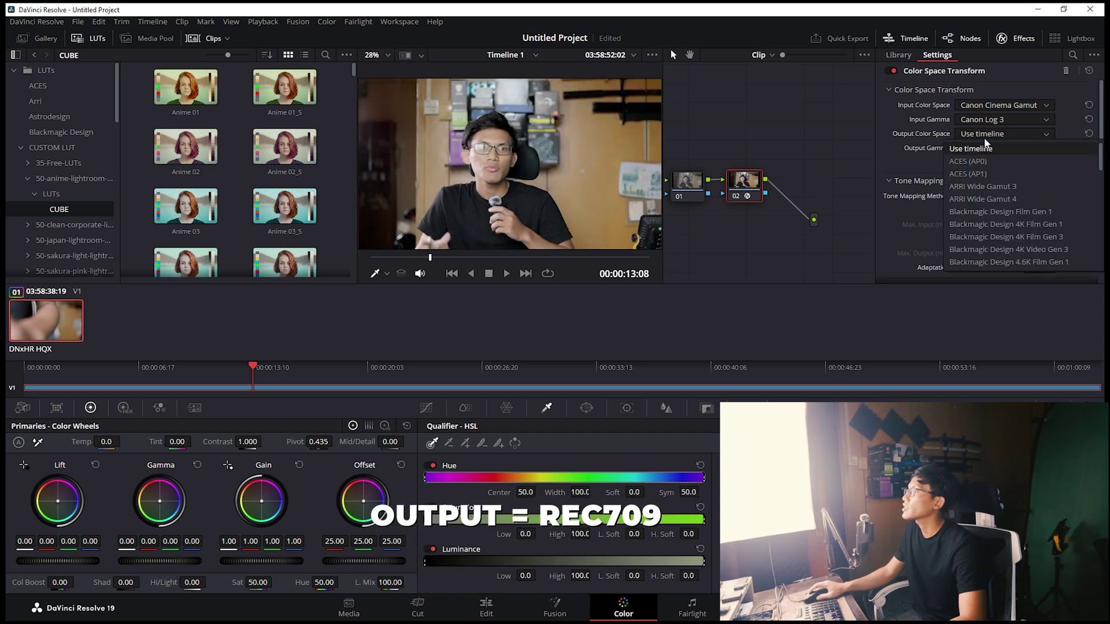
{"action": "scroll", "coordinate": [983, 254], "scroll_direction": "down", "scroll_amount": 8}
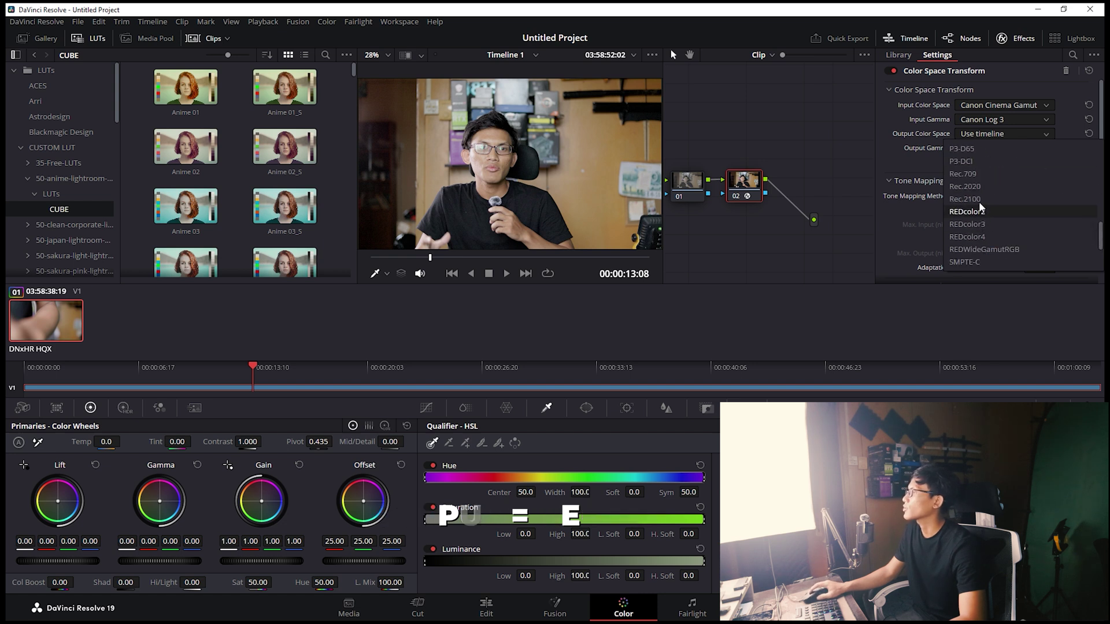
{"action": "left_click", "coordinate": [984, 178]}
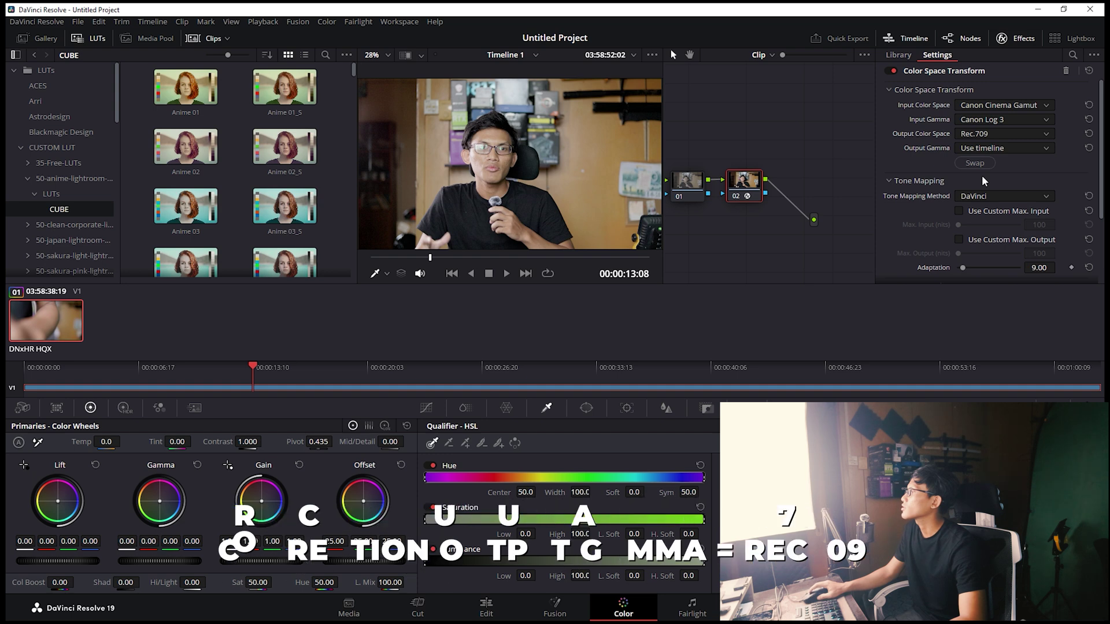